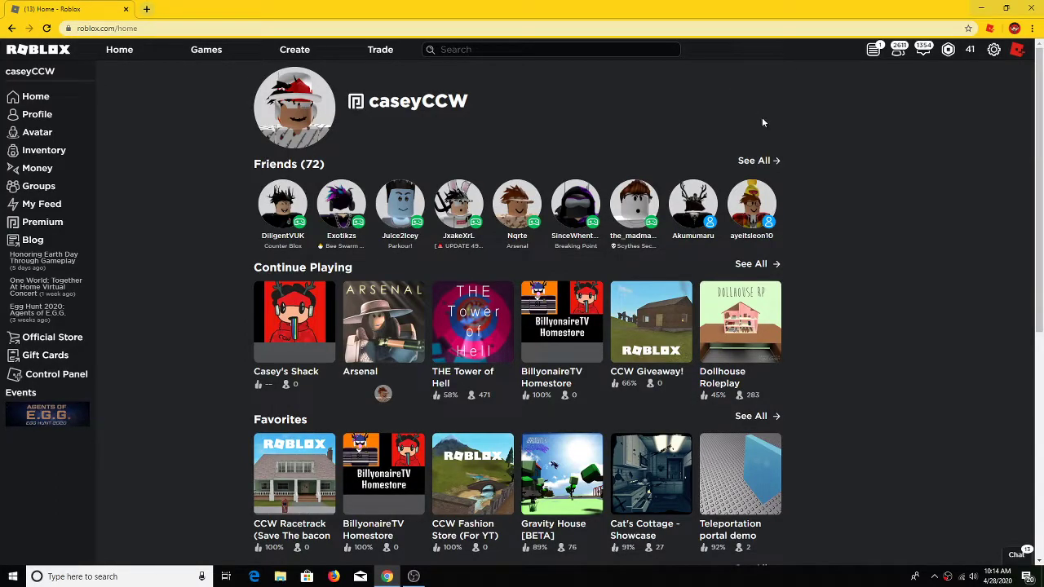
# Step: Open the notifications panel and close it again to clear the unread count
pyautogui.click(872, 49)
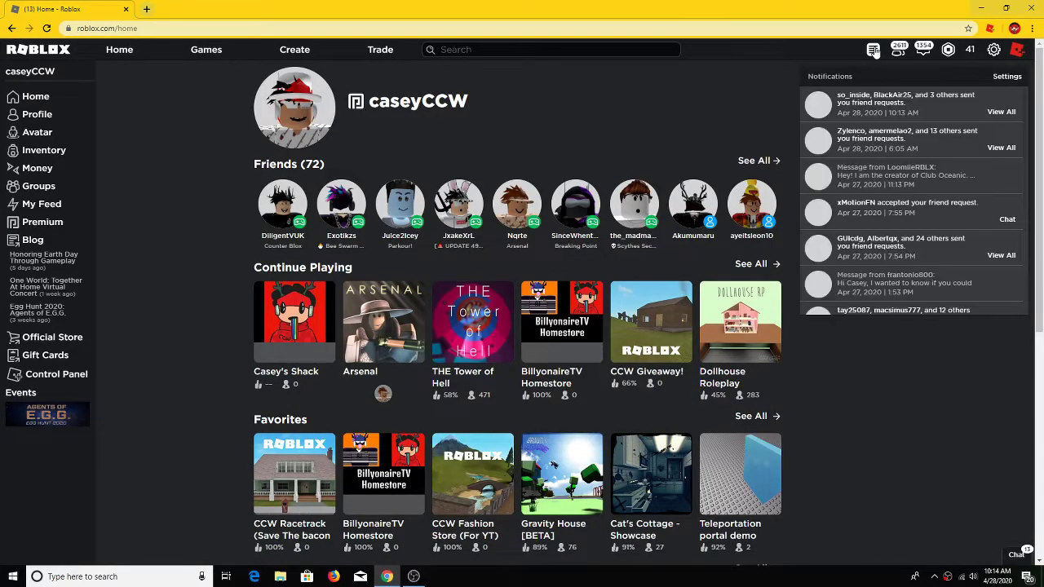
pyautogui.click(788, 77)
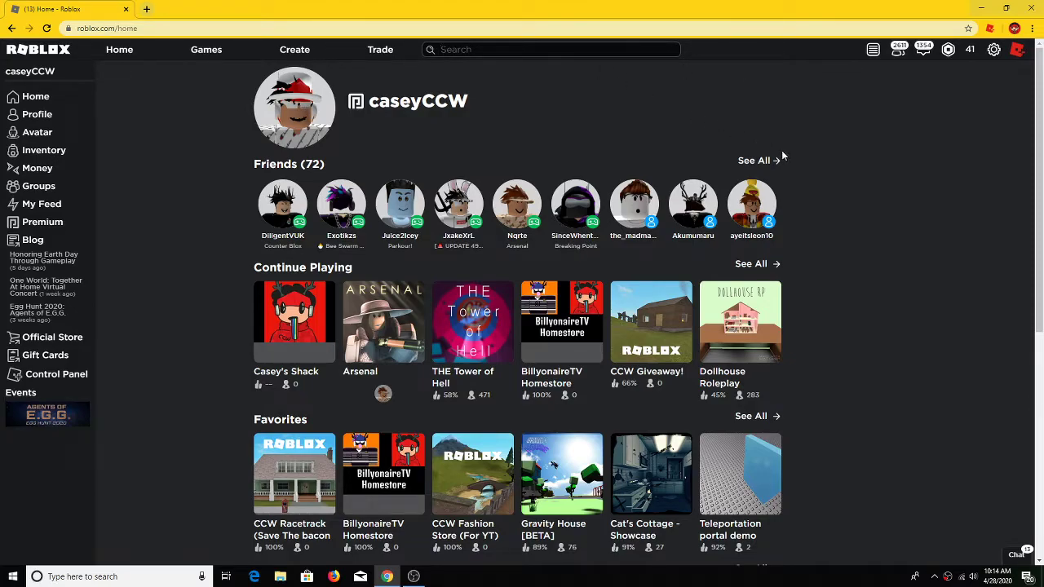
# Step: Search the library for 'avatar importer' and filter the results to Plugins
pyautogui.write('av')
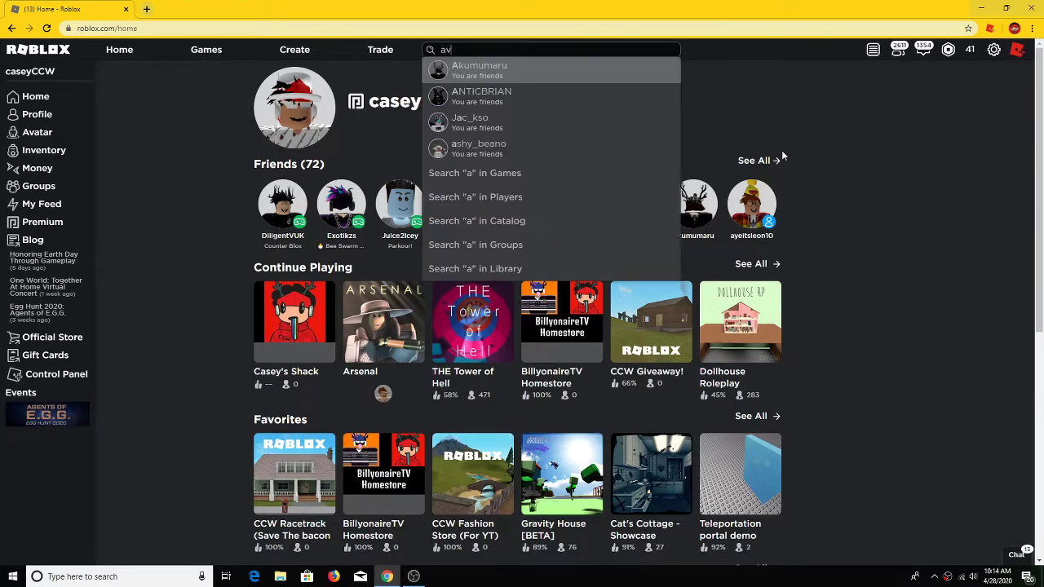
pyautogui.write('atar ')
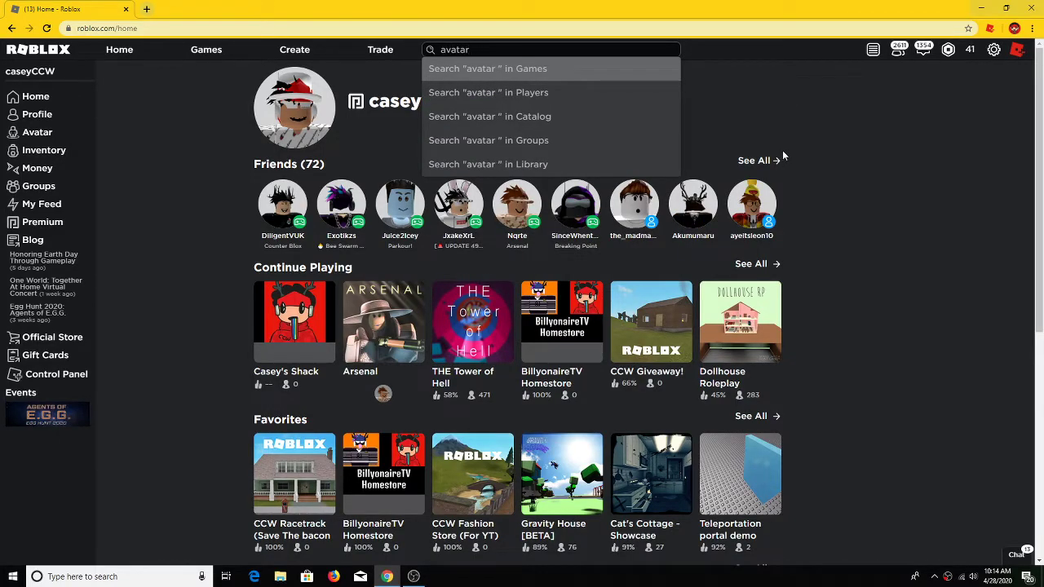
pyautogui.write('importe')
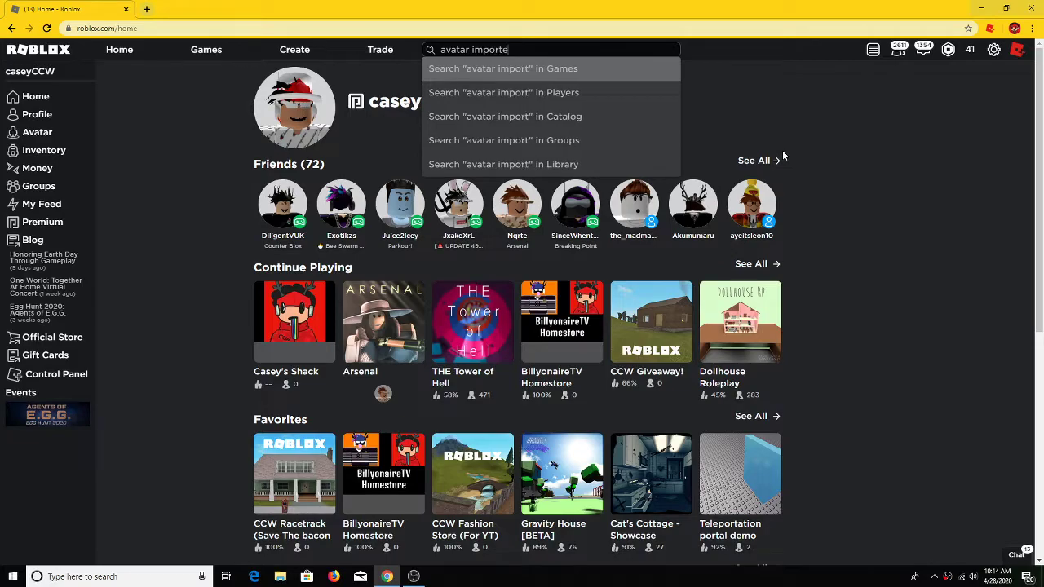
pyautogui.write('r')
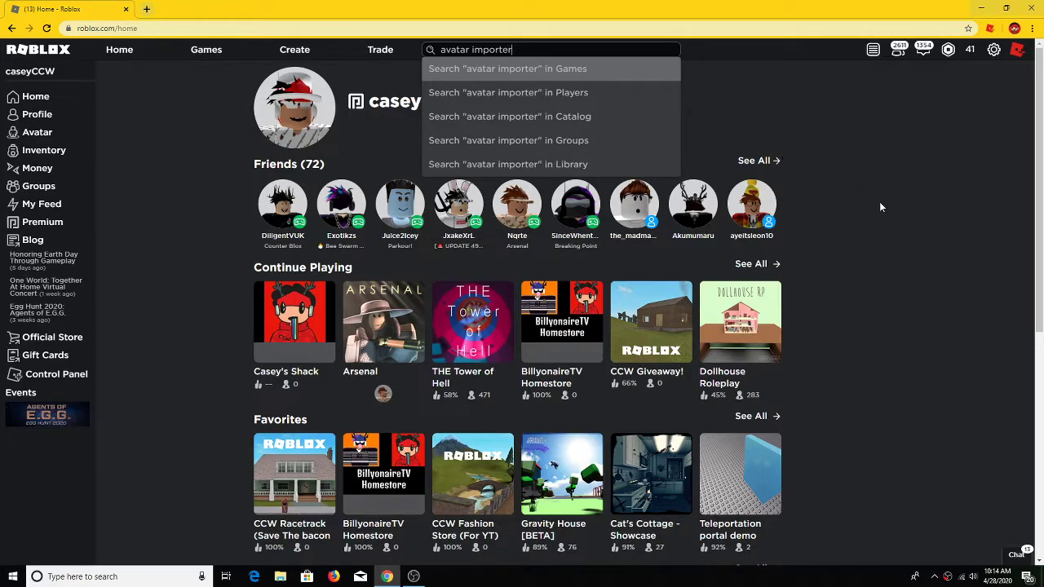
pyautogui.click(582, 164)
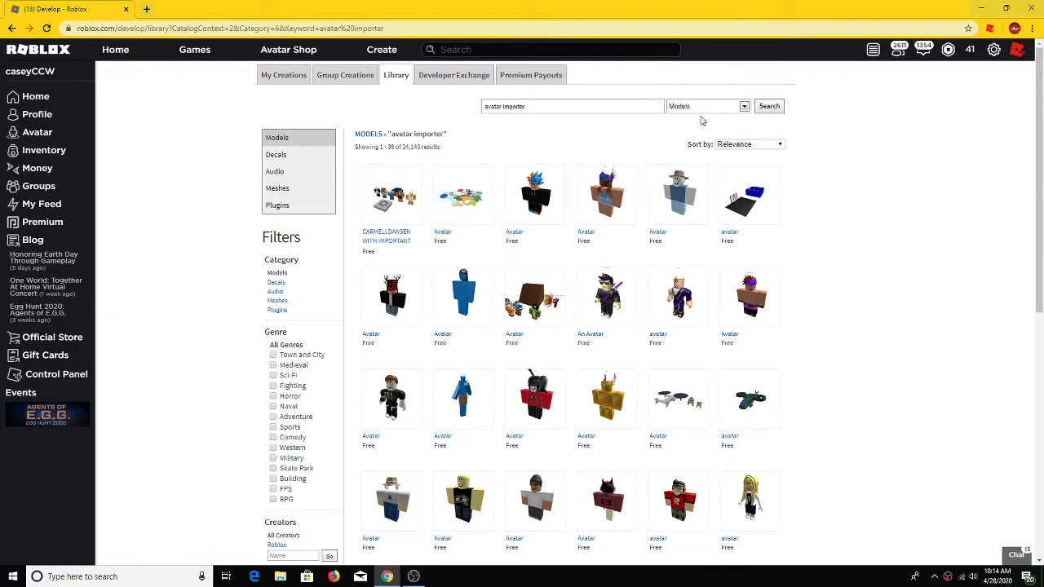
pyautogui.click(723, 109)
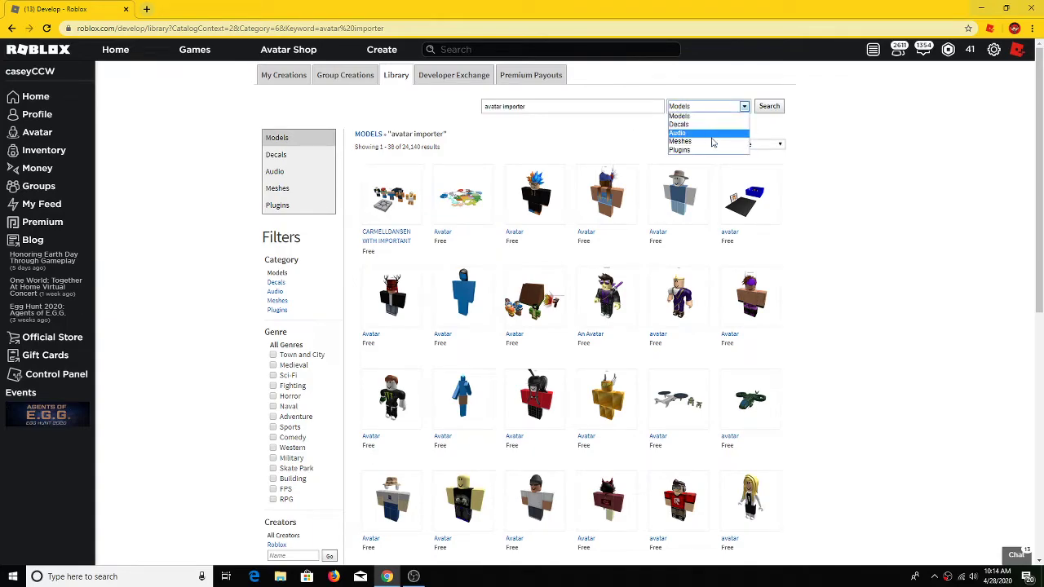
pyautogui.click(715, 150)
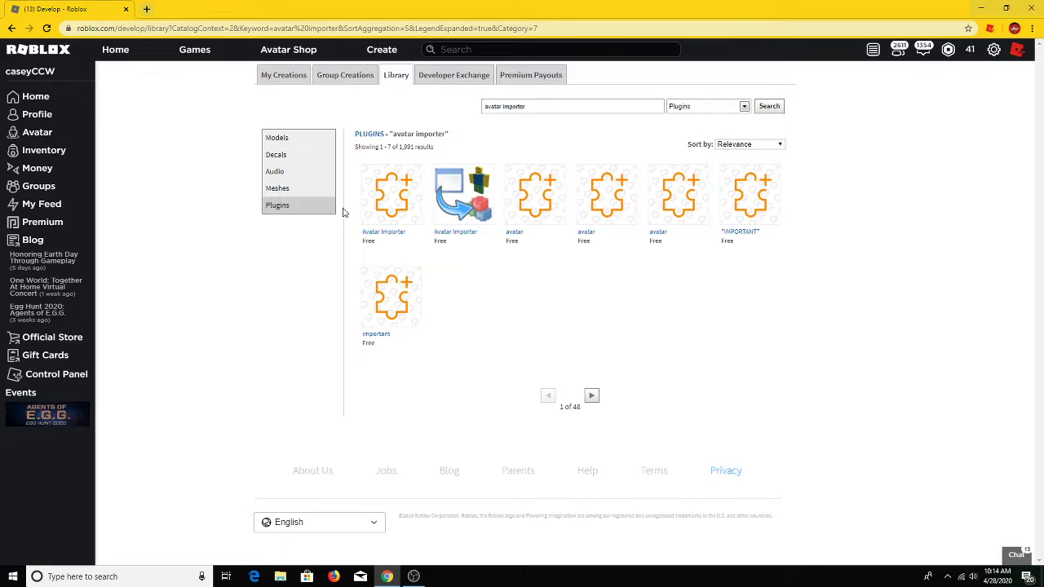
pyautogui.moveTo(463, 204)
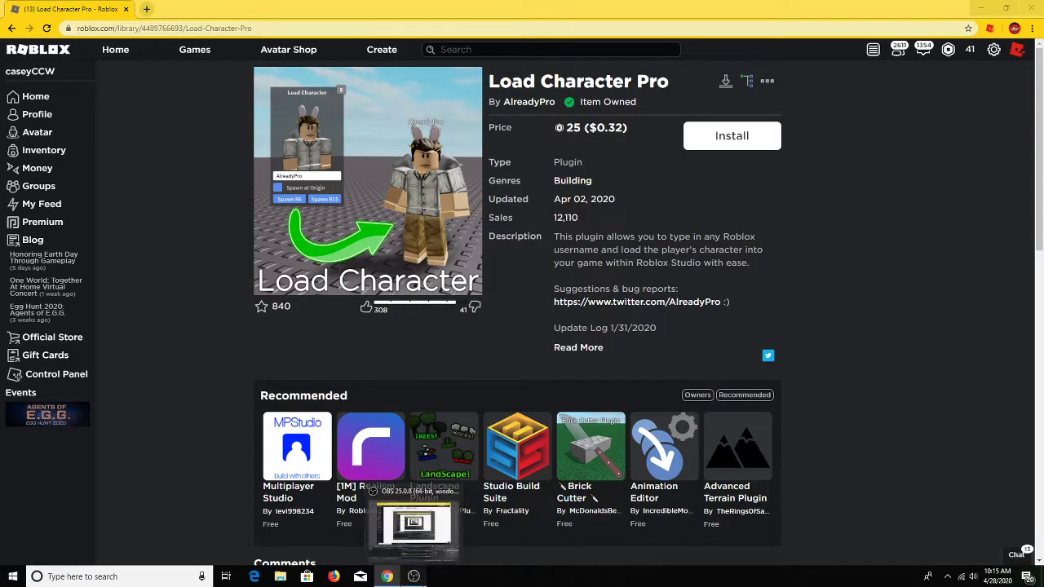
# Step: View the owned Load Character Pro page and its options menu, then go to Create
pyautogui.click(414, 576)
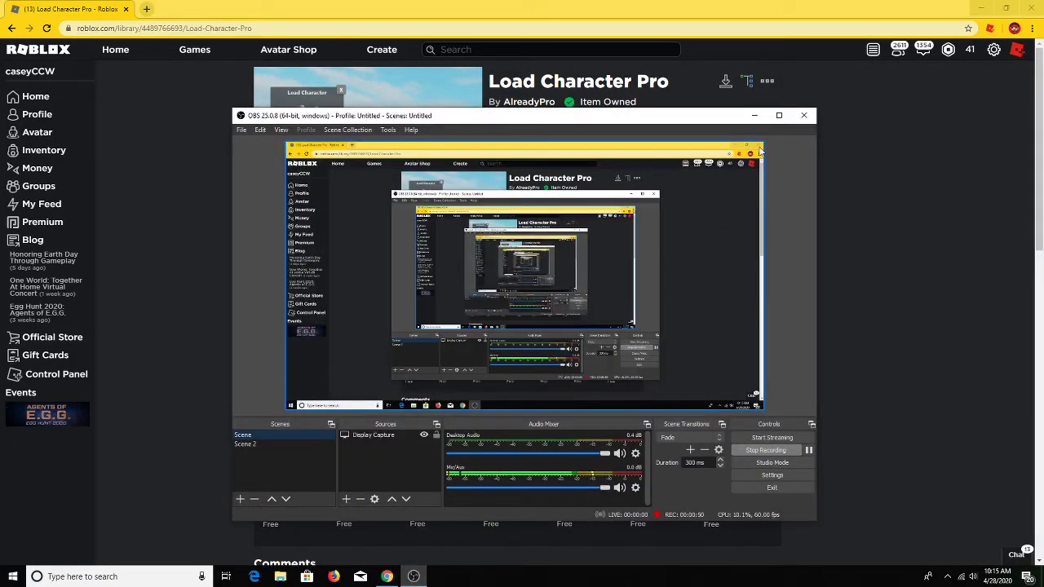
pyautogui.click(754, 115)
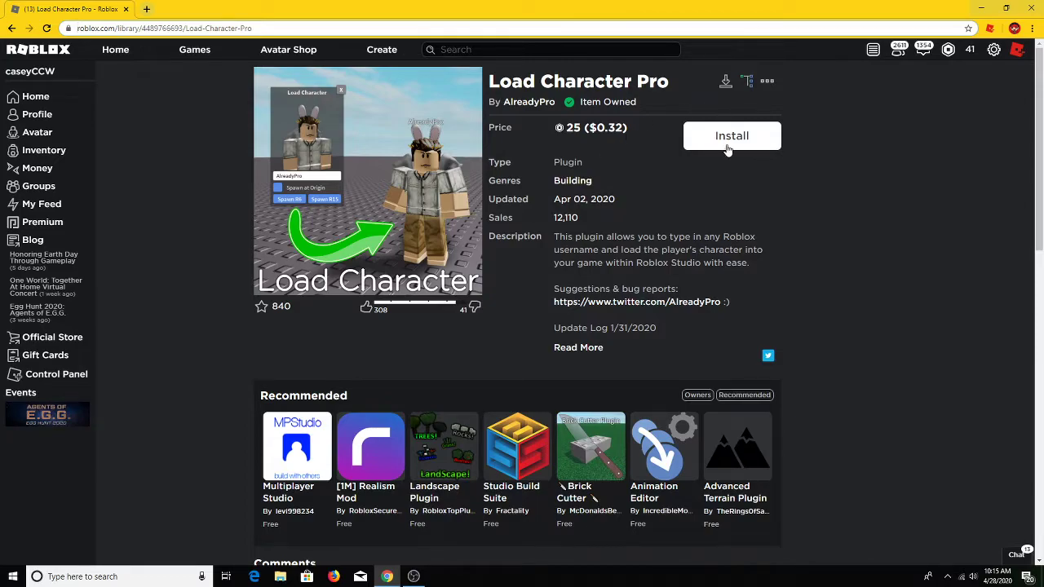
pyautogui.click(766, 81)
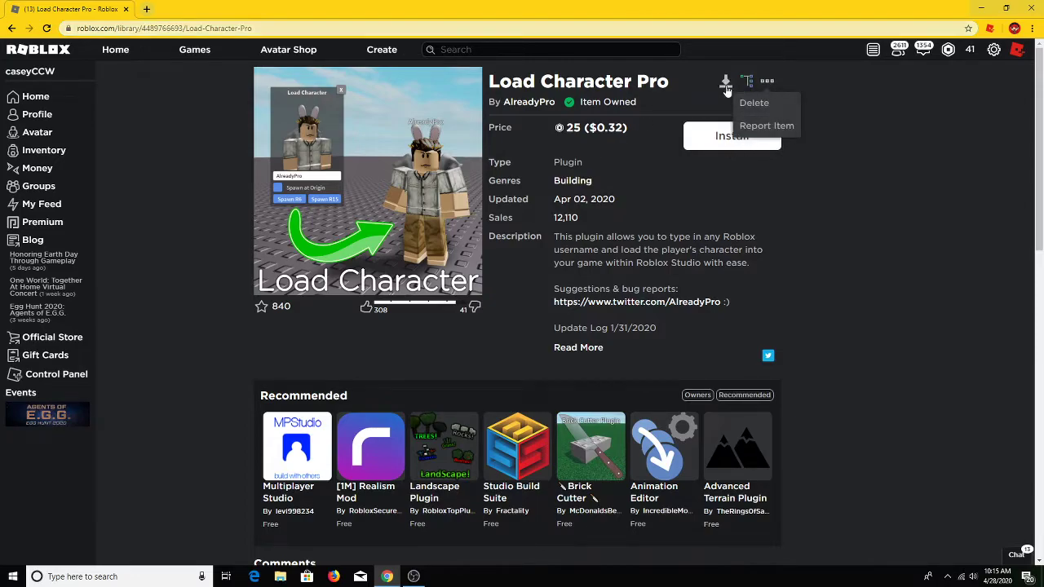
pyautogui.click(689, 101)
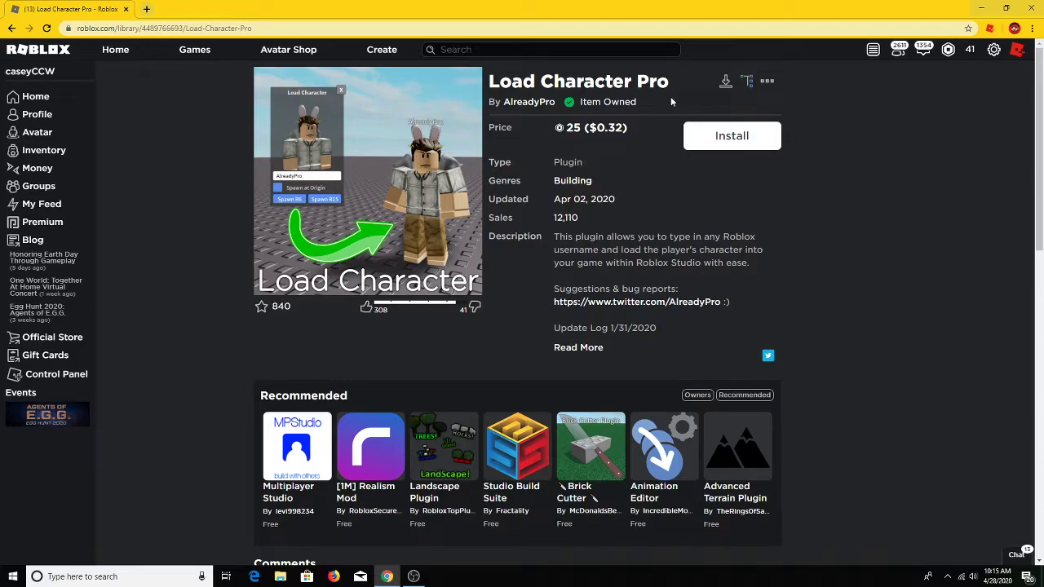
pyautogui.click(377, 50)
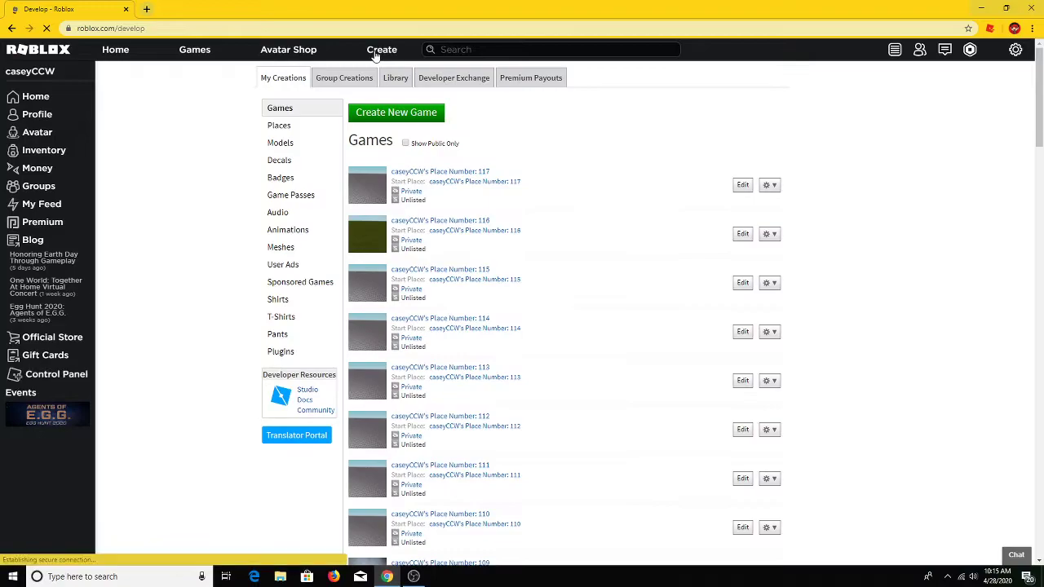
# Step: Create a Baseplate game and open Place Number 118 in Roblox Studio
pyautogui.click(381, 115)
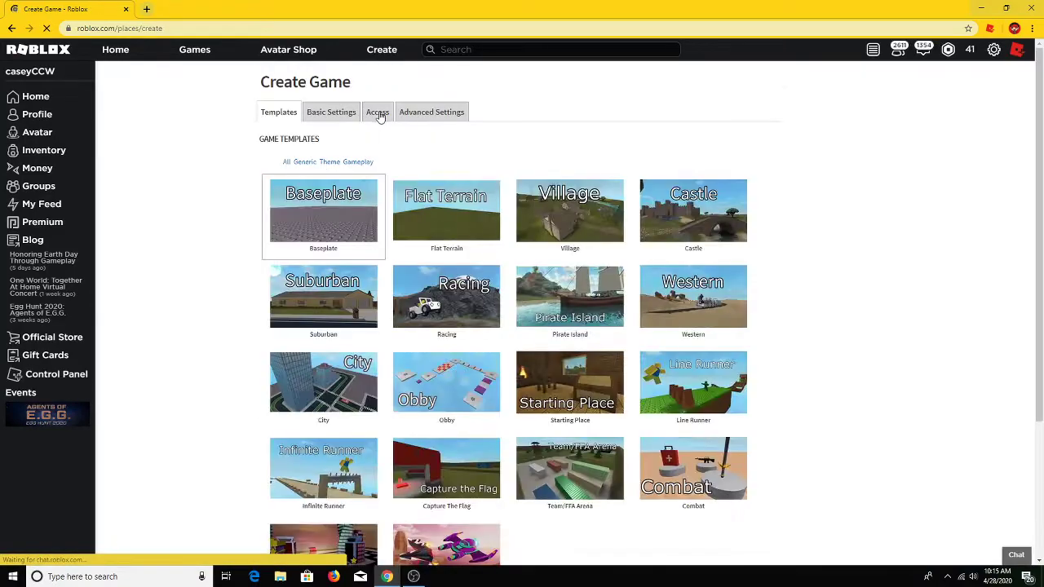
pyautogui.scroll(-1, 290, 245)
pyautogui.scroll(-3, 291, 244)
pyautogui.click(310, 448)
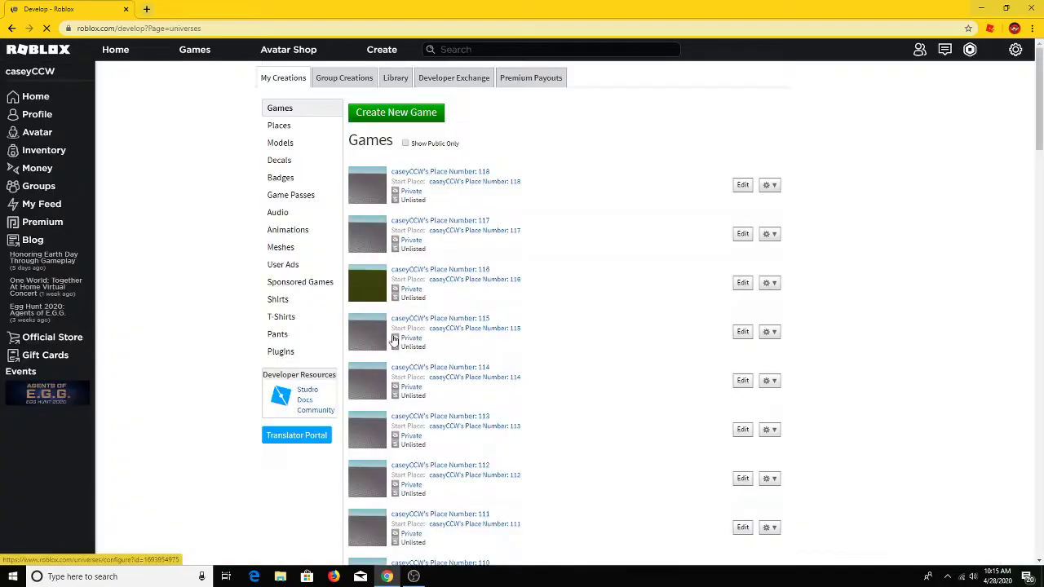
pyautogui.click(743, 184)
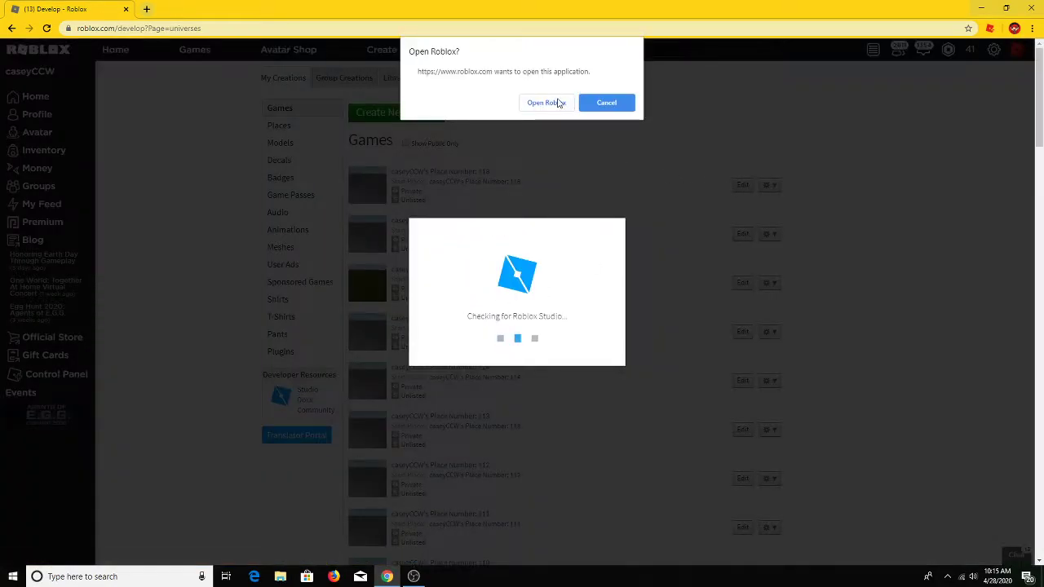
pyautogui.click(555, 102)
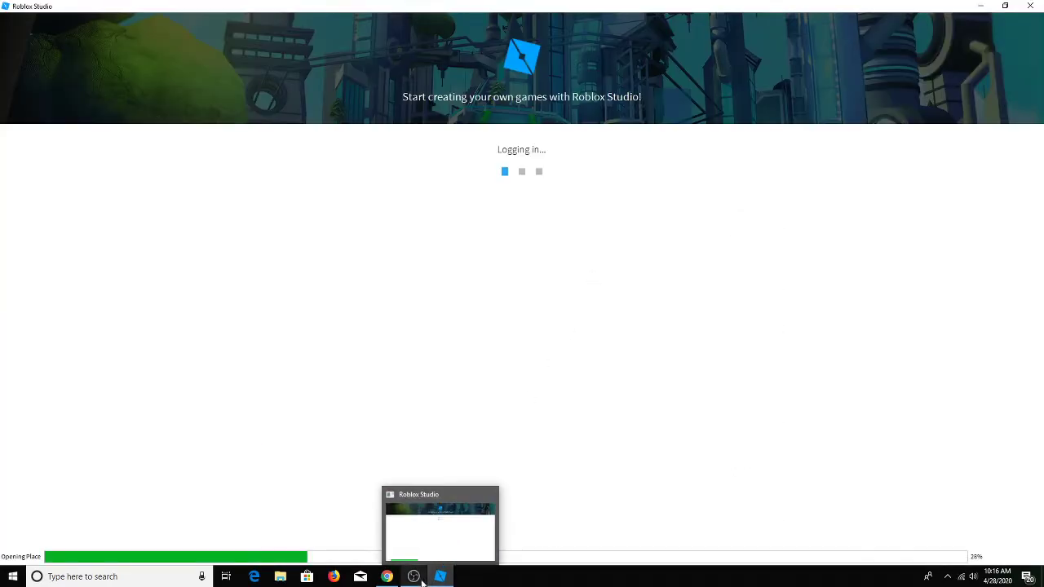
pyautogui.click(413, 576)
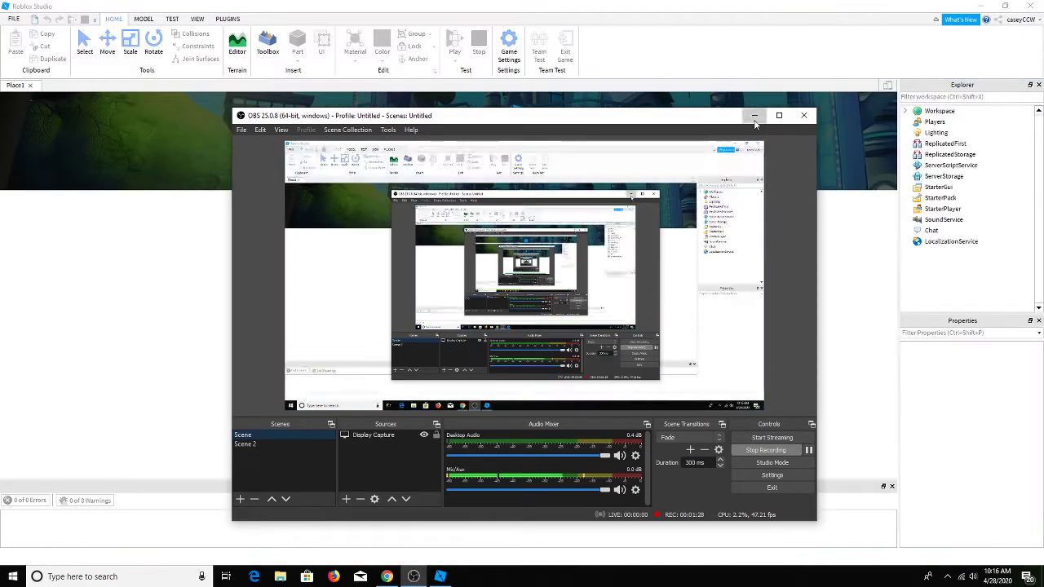
# Step: Bring Studio forward, look across the baseplate, and show the PLUGINS tab tools
pyautogui.click(776, 88)
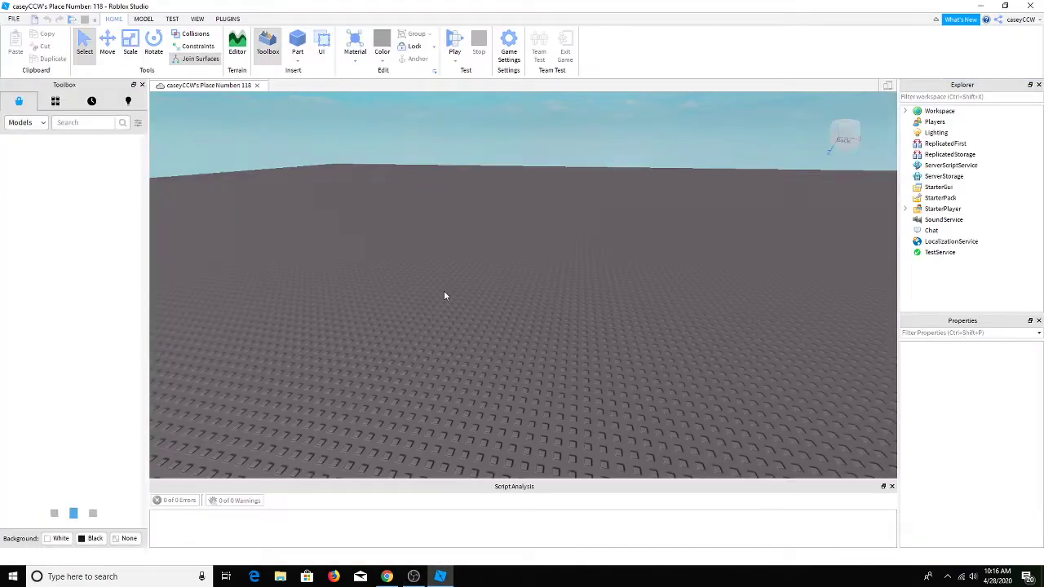
pyautogui.moveTo(406, 181)
pyautogui.mouseDown(button='right')
pyautogui.moveTo(410, 195)
pyautogui.moveTo(462, 210)
pyautogui.mouseUp(button='right')
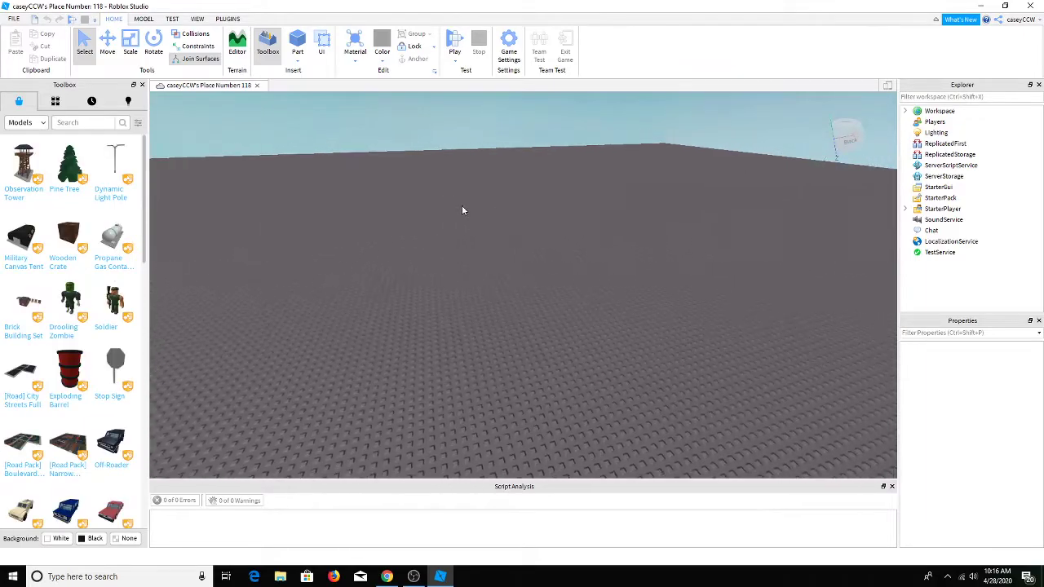
pyautogui.scroll(3, 469, 209)
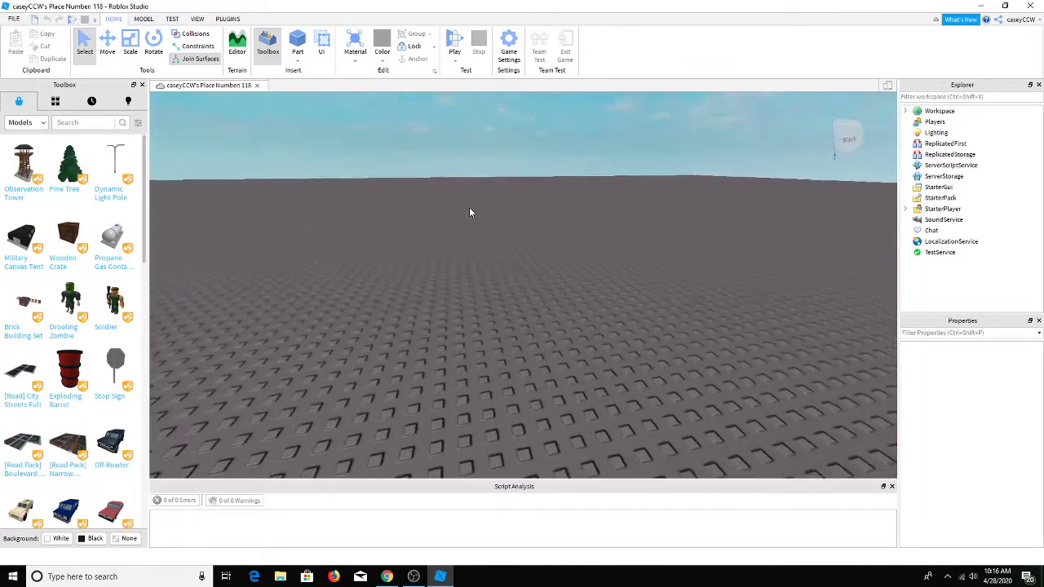
pyautogui.click(230, 19)
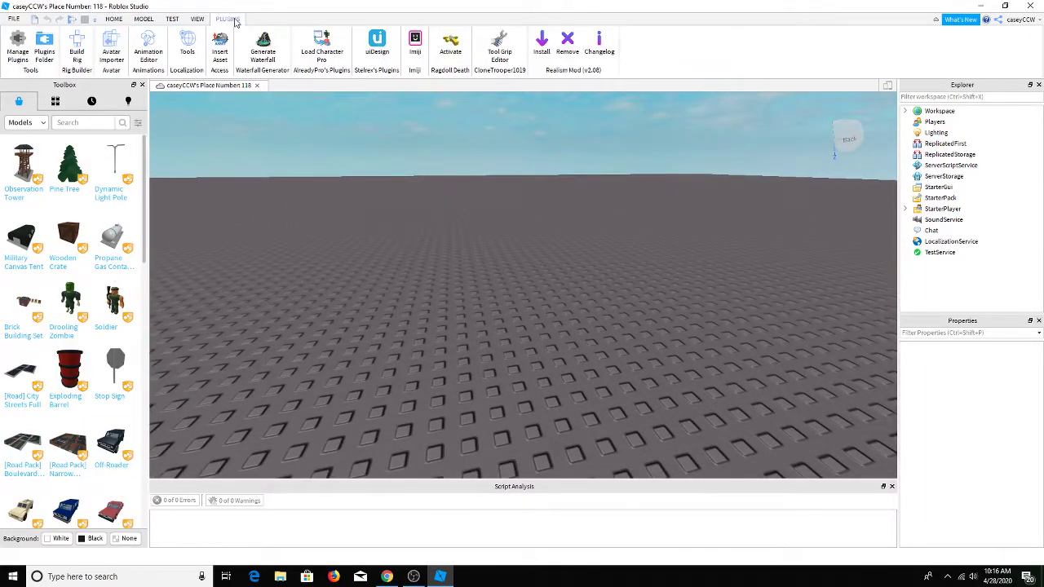
pyautogui.scroll(-3, 424, 175)
pyautogui.scroll(-1, 424, 176)
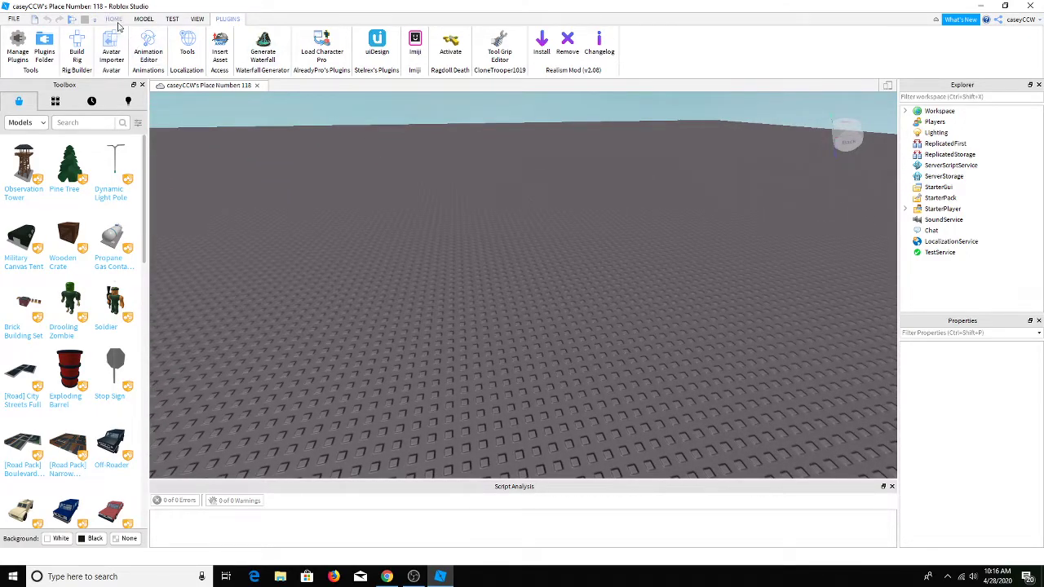
pyautogui.click(113, 19)
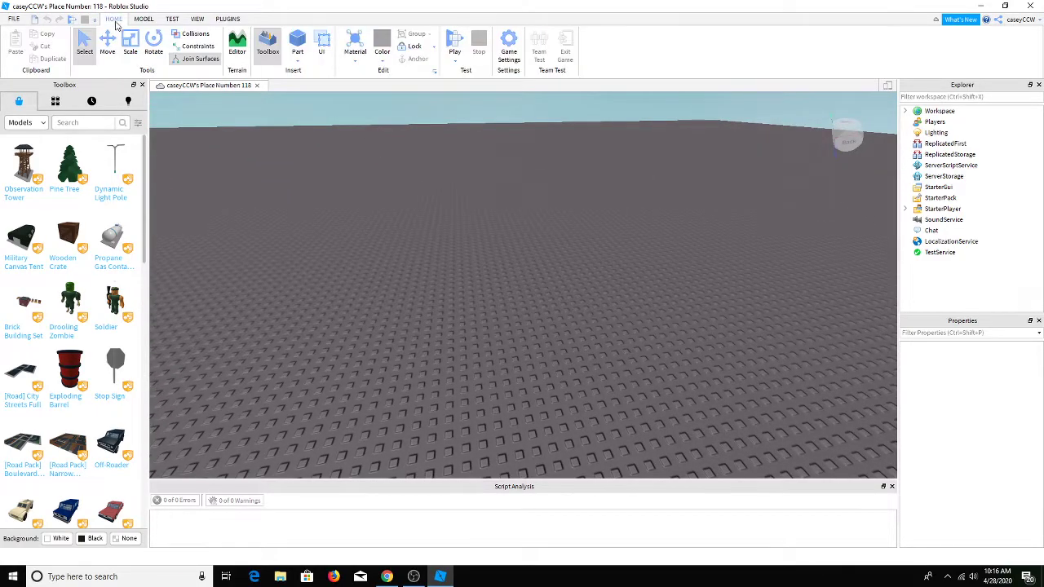
pyautogui.click(227, 19)
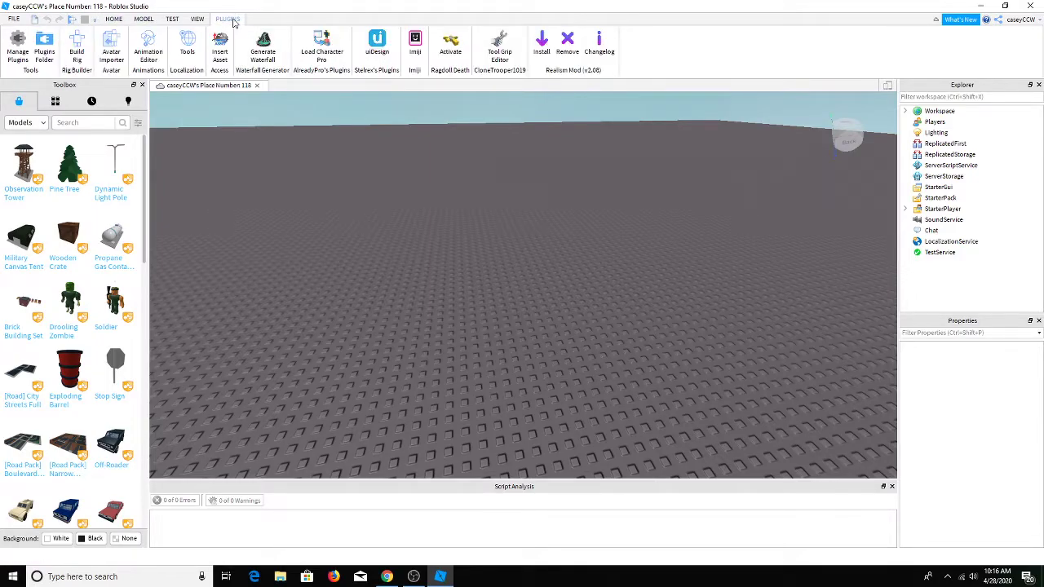
# Step: Load avatar 'caseyCCW' as an R6 character with Load Character Pro, then close it
pyautogui.click(318, 44)
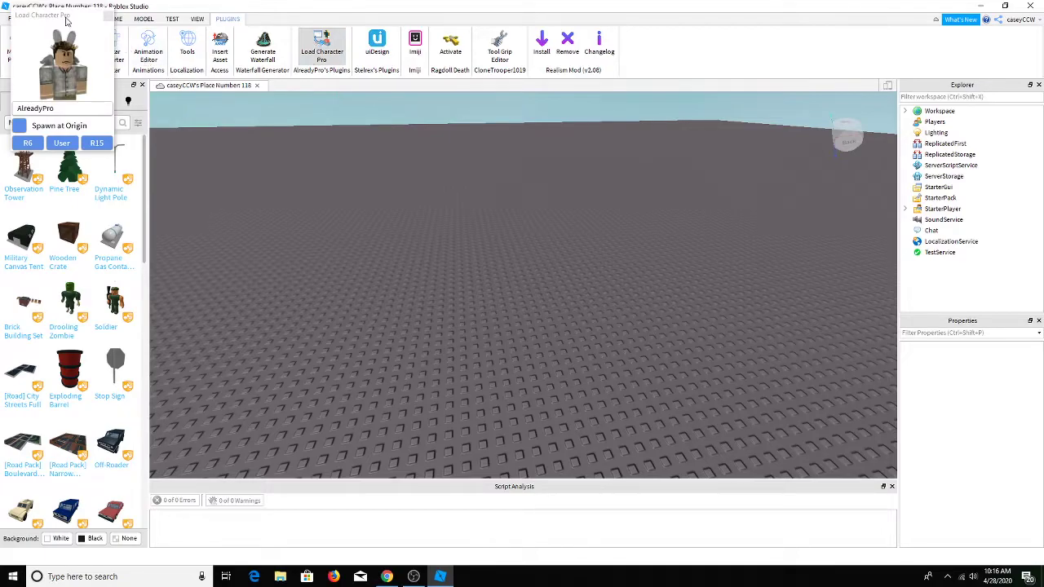
pyautogui.moveTo(91, 24)
pyautogui.mouseDown()
pyautogui.moveTo(186, 116)
pyautogui.moveTo(249, 209)
pyautogui.mouseUp()
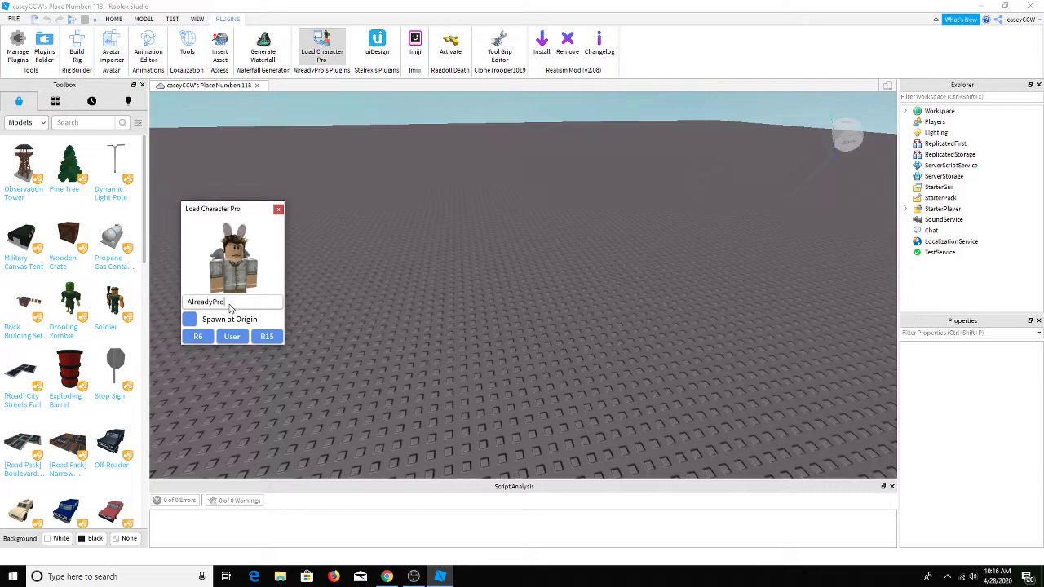
pyautogui.press('BackSpace')
pyautogui.press('BackSpace')
pyautogui.press('BackSpace')
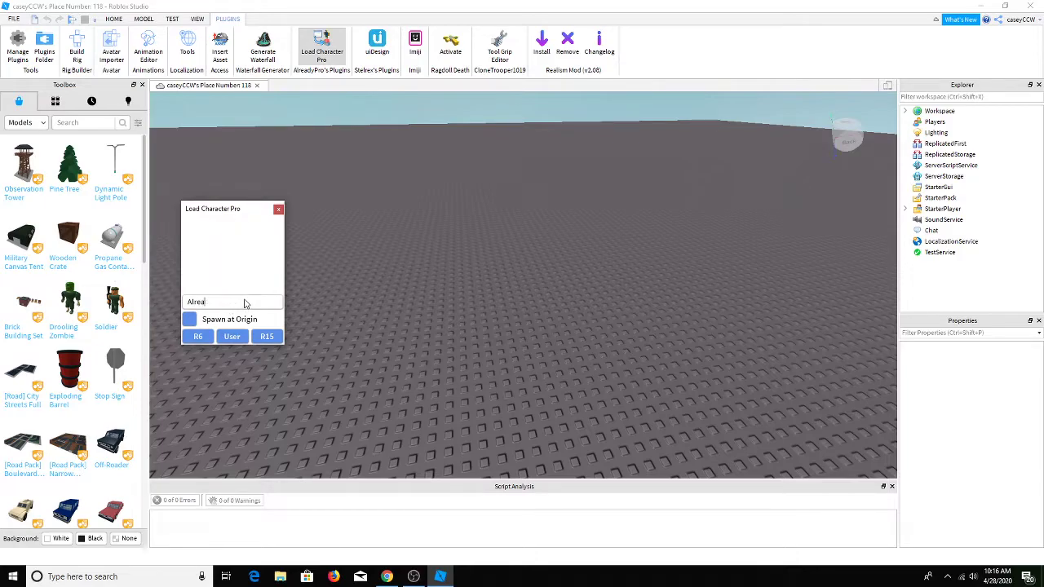
pyautogui.press('BackSpace')
pyautogui.press('BackSpace')
pyautogui.press('BackSpace')
pyautogui.press('BackSpace')
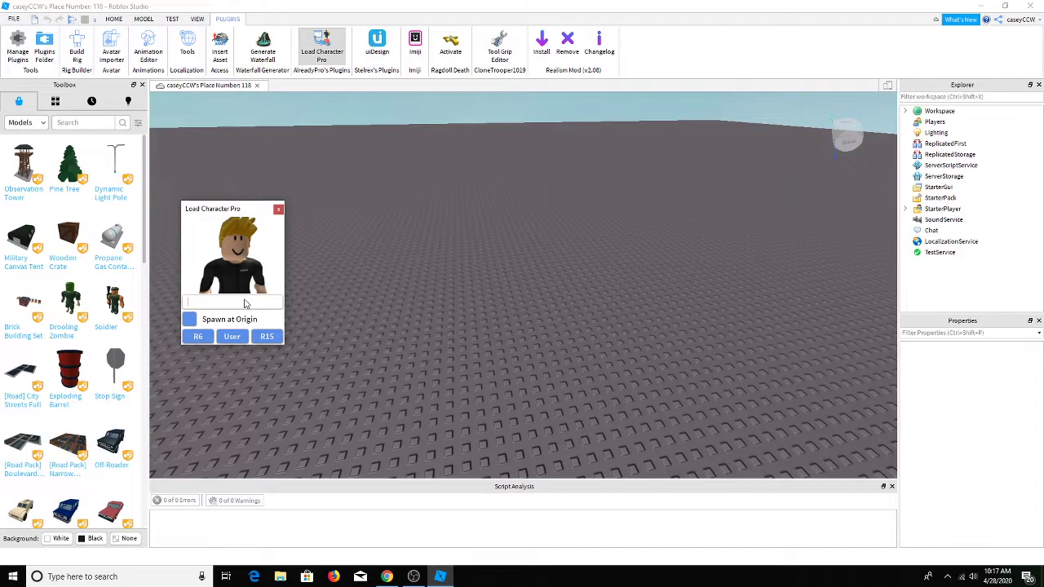
pyautogui.write('se')
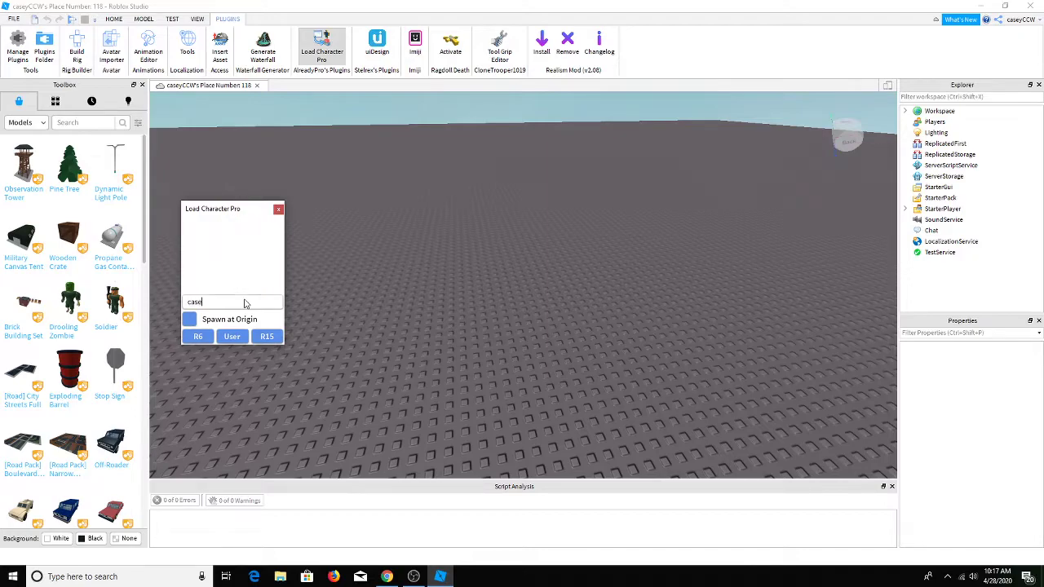
pyautogui.write('yCCW')
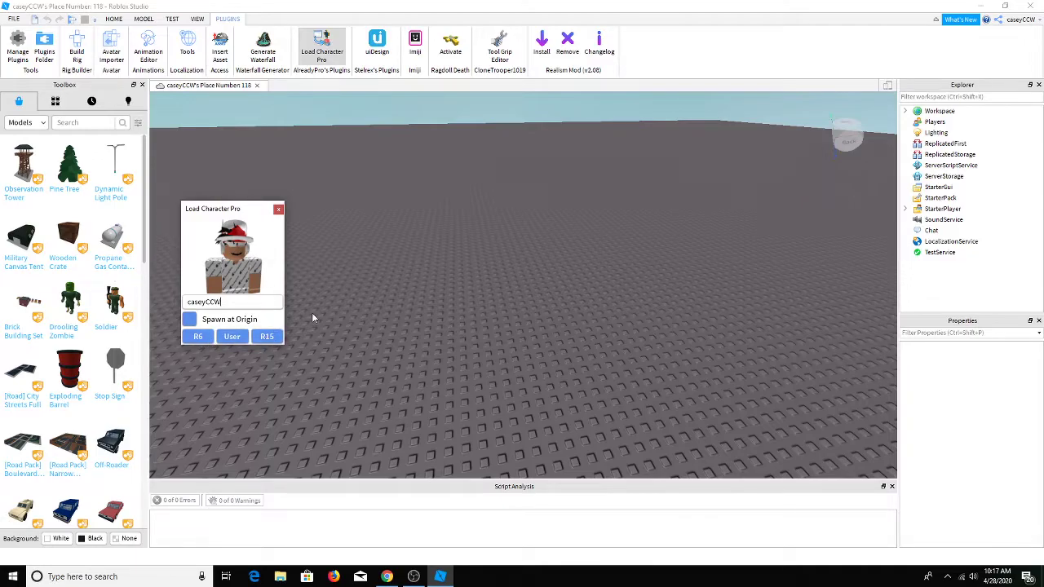
pyautogui.click(191, 338)
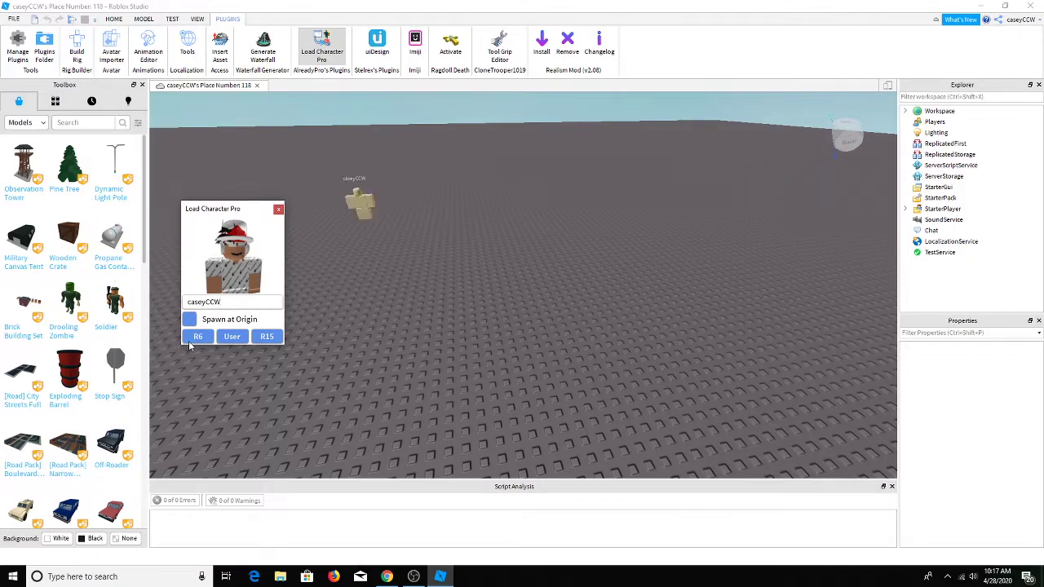
pyautogui.click(279, 208)
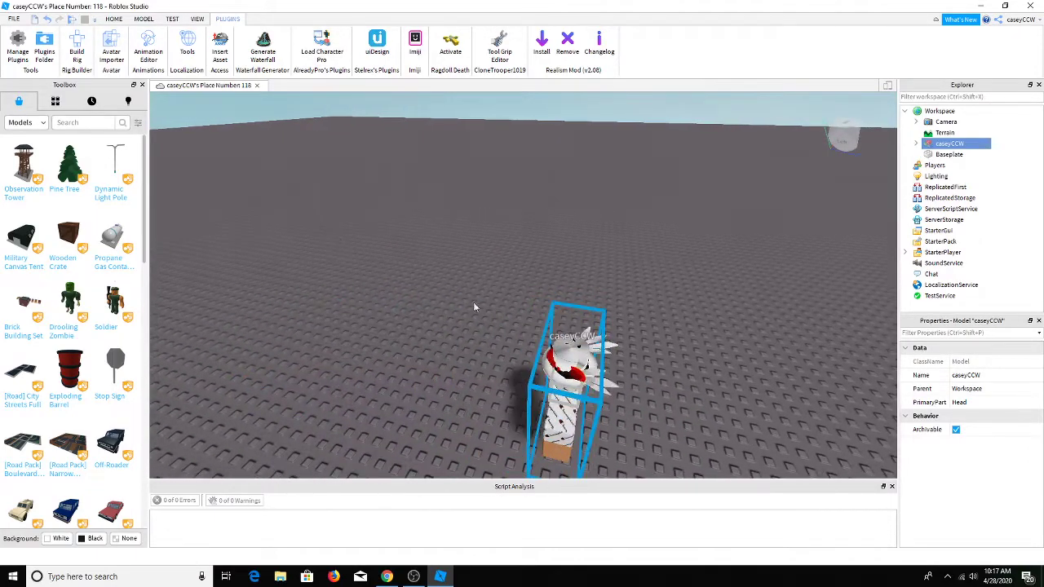
# Step: Focus the camera on the loaded avatar, reselect it, and close Explorer and Properties
pyautogui.moveTo(512, 327); pyautogui.dragTo(511, 328, button='right')
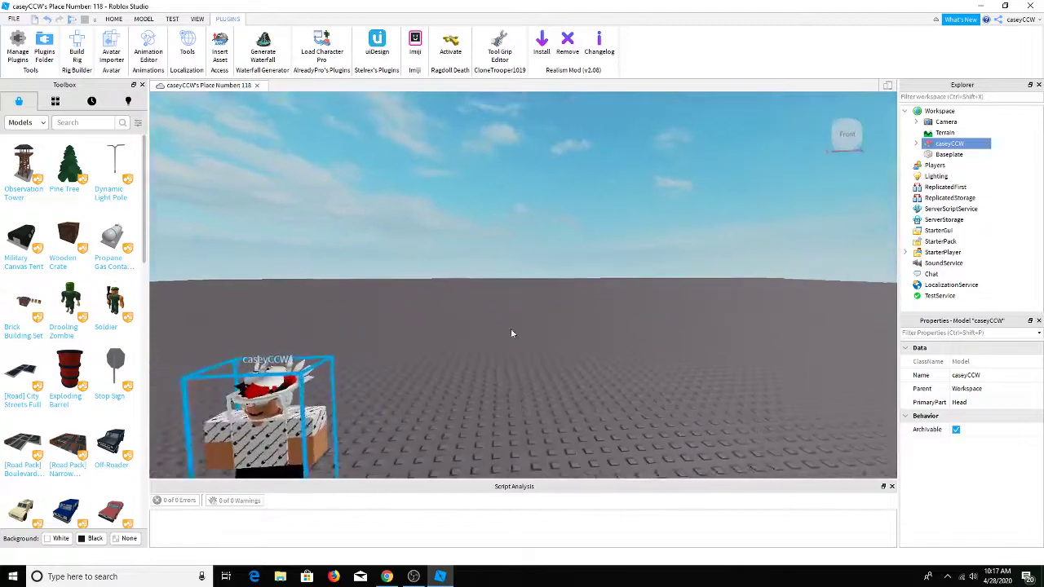
pyautogui.press('f')
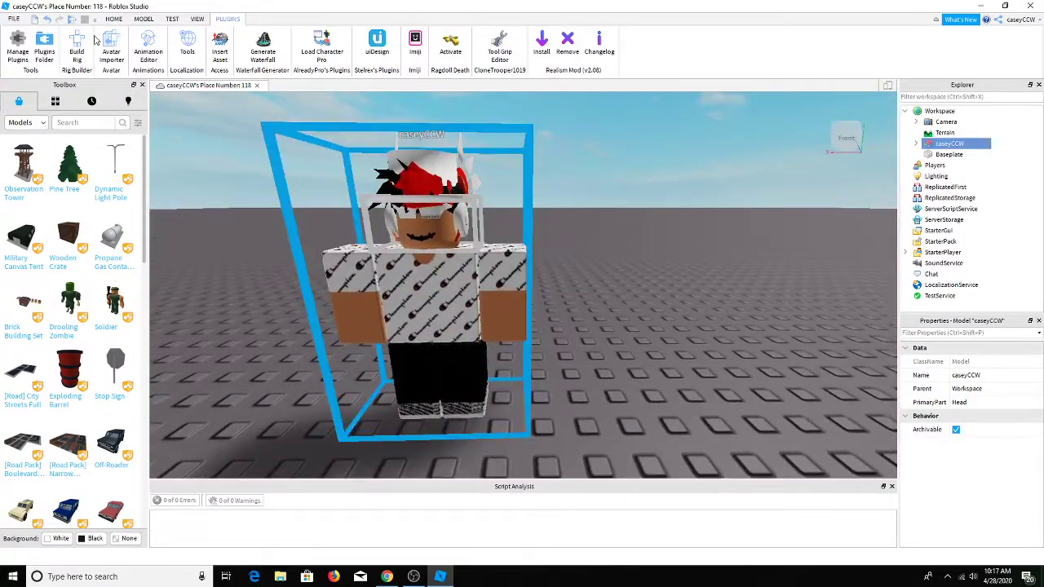
pyautogui.click(113, 19)
pyautogui.scroll(-5, 363, 120)
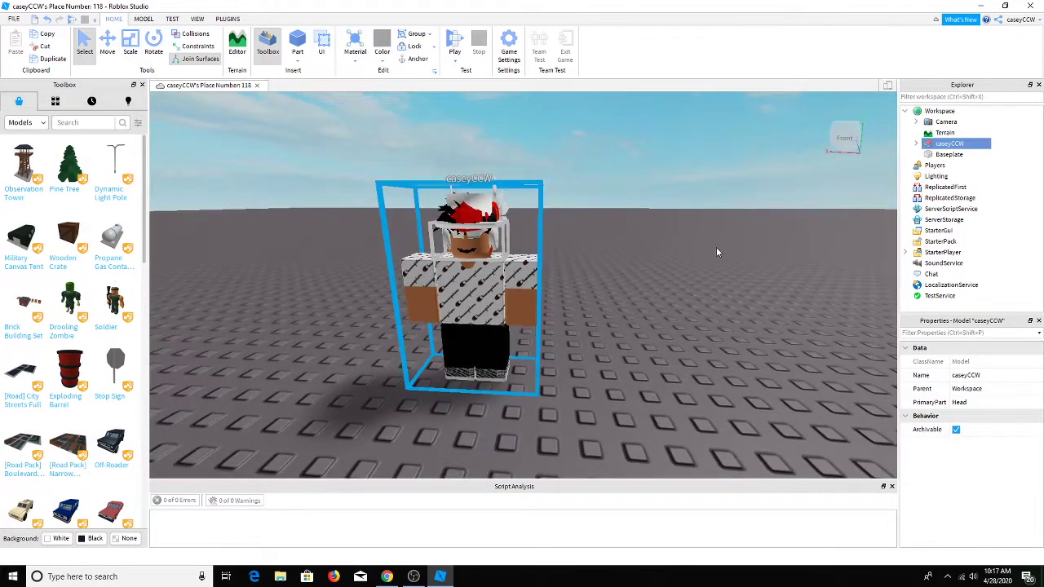
pyautogui.click(710, 248)
pyautogui.click(486, 300)
pyautogui.scroll(2, 522, 270)
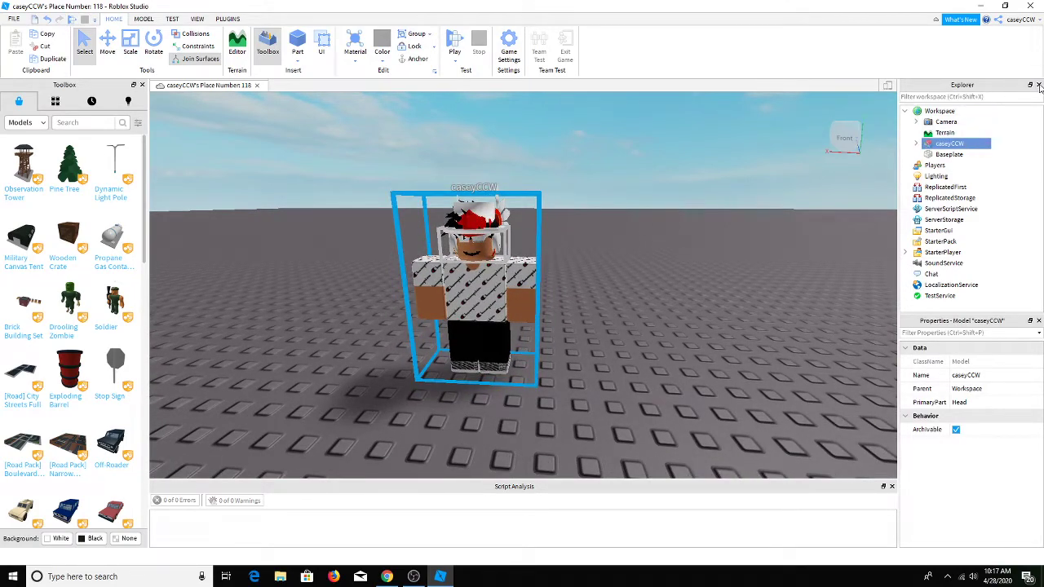
pyautogui.click(1039, 85)
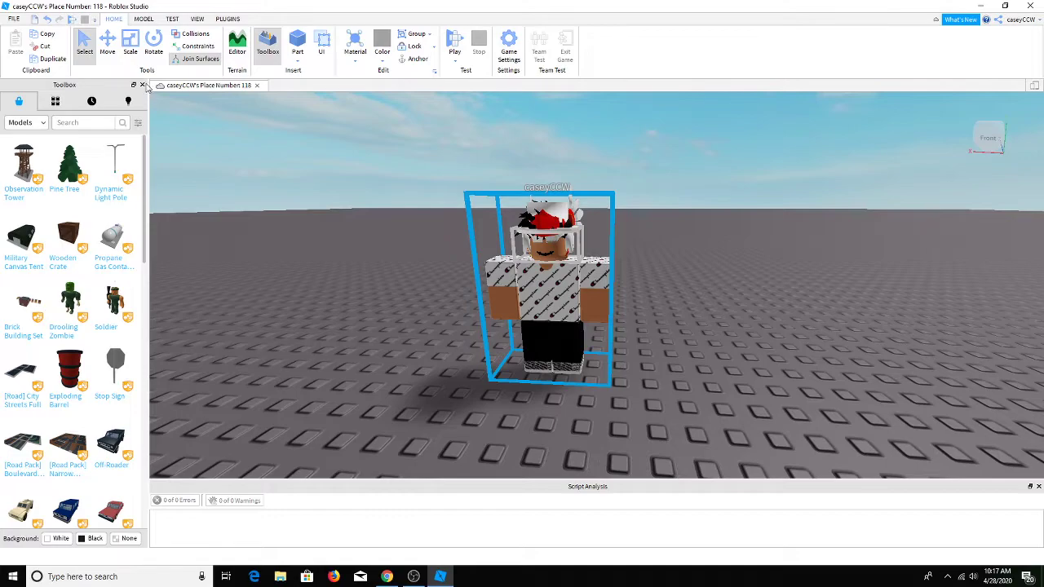
# Step: Close the Toolbox and reopen the Explorer and Properties panels from the View tab
pyautogui.click(143, 85)
pyautogui.click(199, 19)
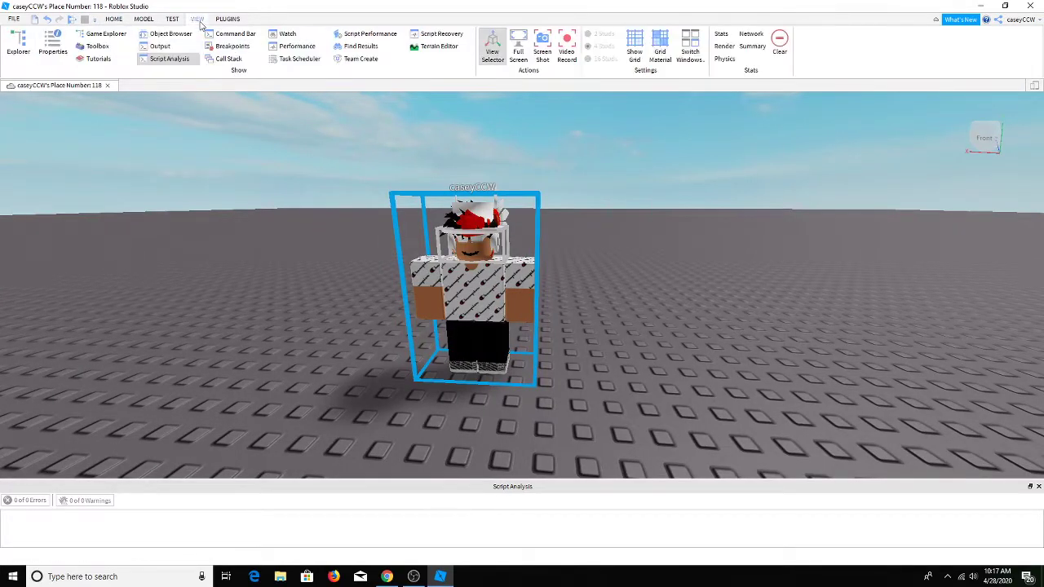
pyautogui.click(18, 49)
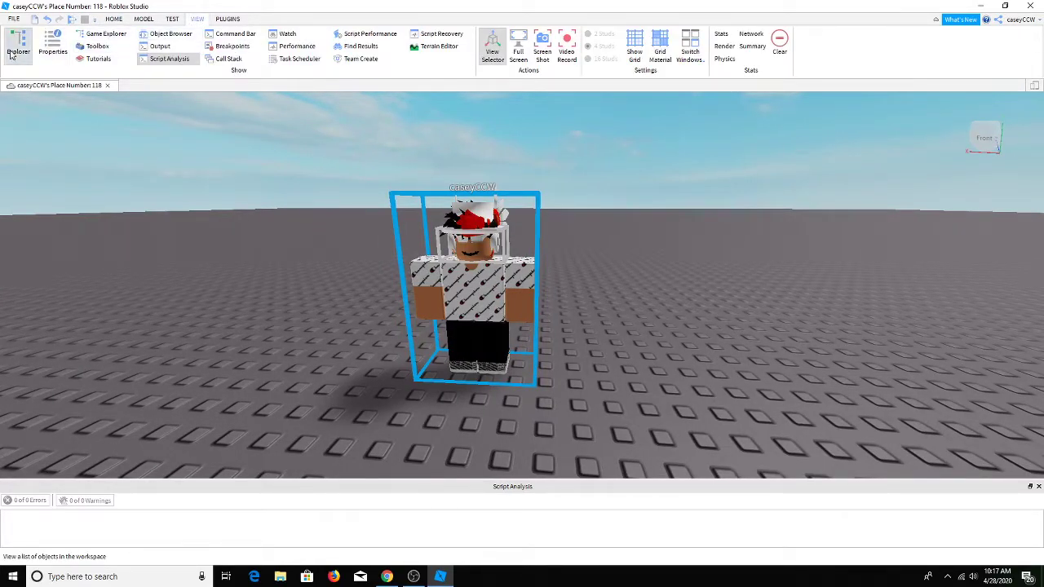
pyautogui.click(53, 49)
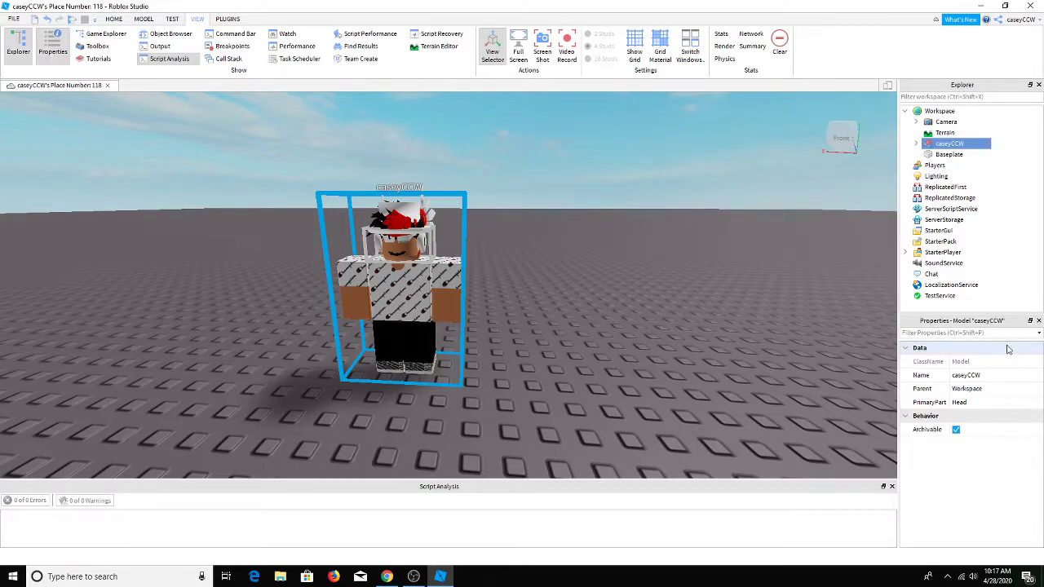
# Step: Dock the Properties panel below the Explorer tree
pyautogui.moveTo(1015, 321); pyautogui.dragTo(41, 137)
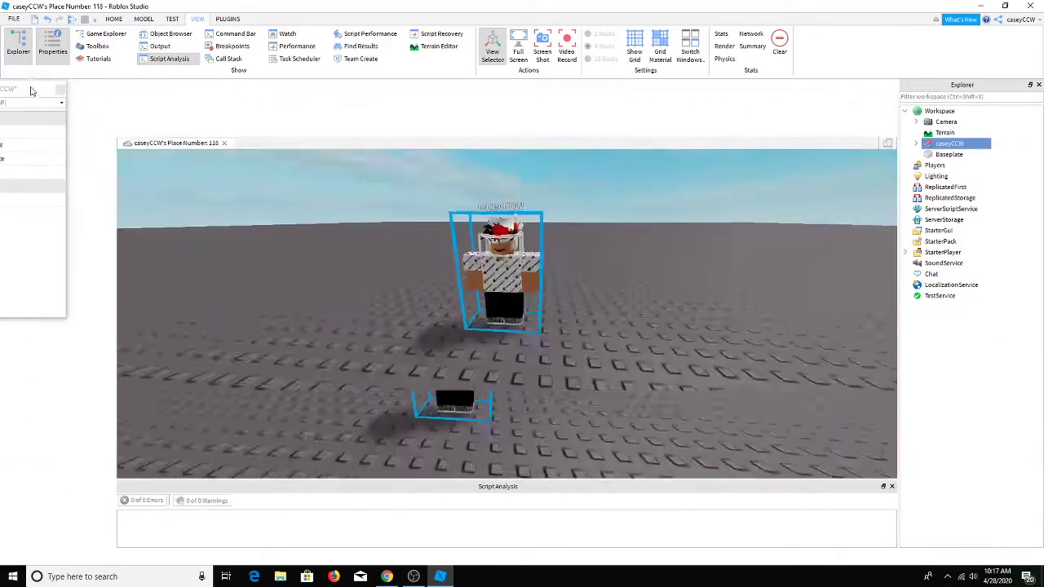
pyautogui.scroll(2, 312, 247)
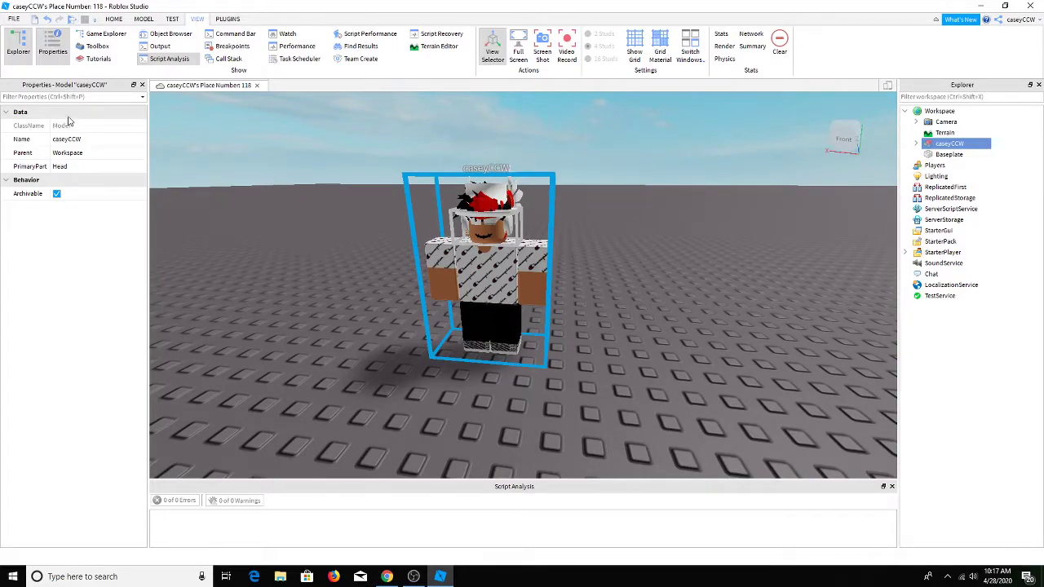
pyautogui.moveTo(118, 87)
pyautogui.mouseDown()
pyautogui.moveTo(991, 376)
pyautogui.moveTo(938, 153)
pyautogui.moveTo(851, 331)
pyautogui.mouseUp()
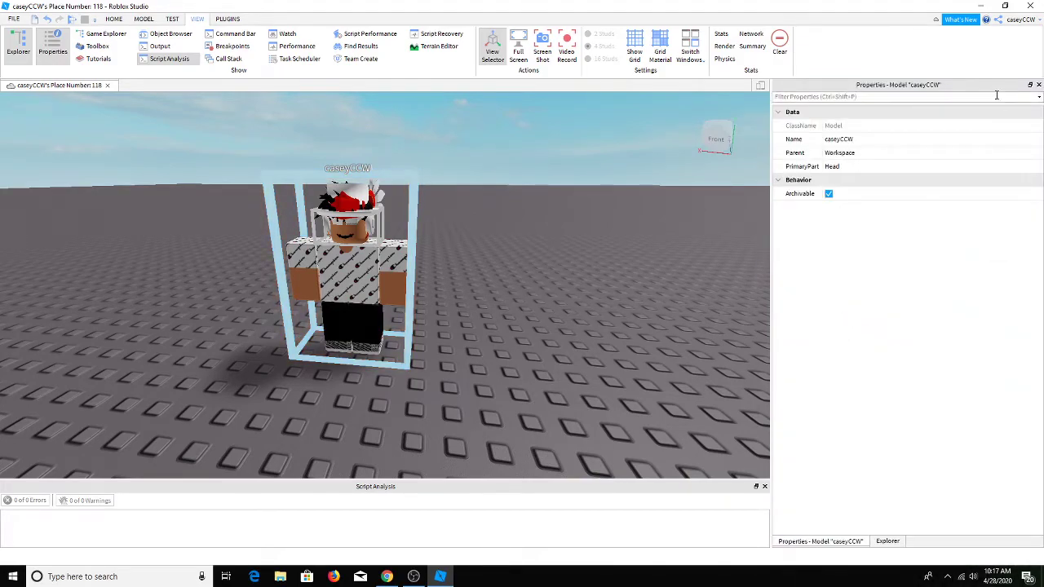
pyautogui.moveTo(988, 87); pyautogui.dragTo(905, 489)
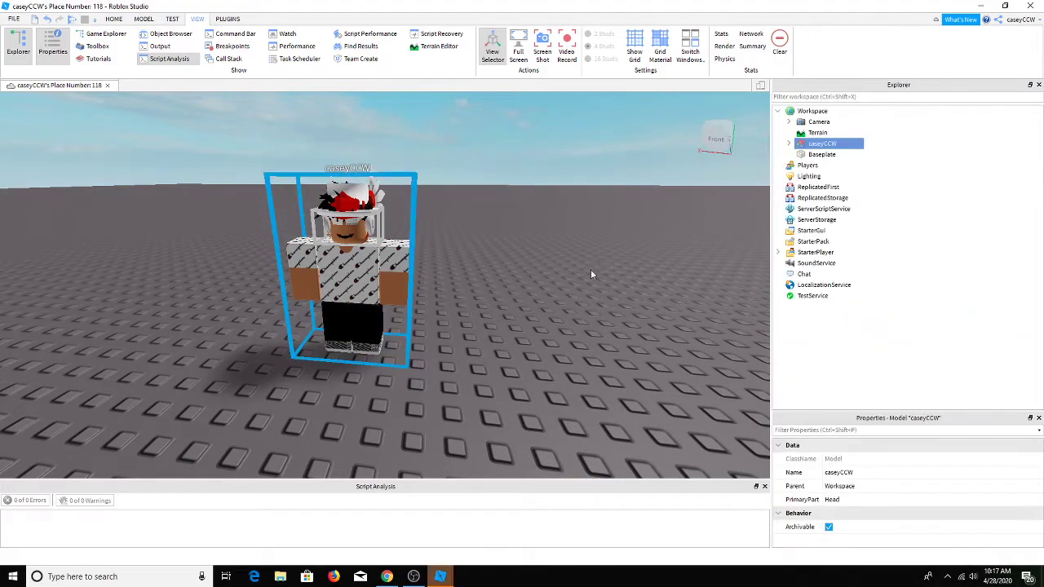
# Step: Frame the avatar and close the extra, still-loading Studio window
pyautogui.moveTo(590, 269); pyautogui.dragTo(514, 256, button='right')
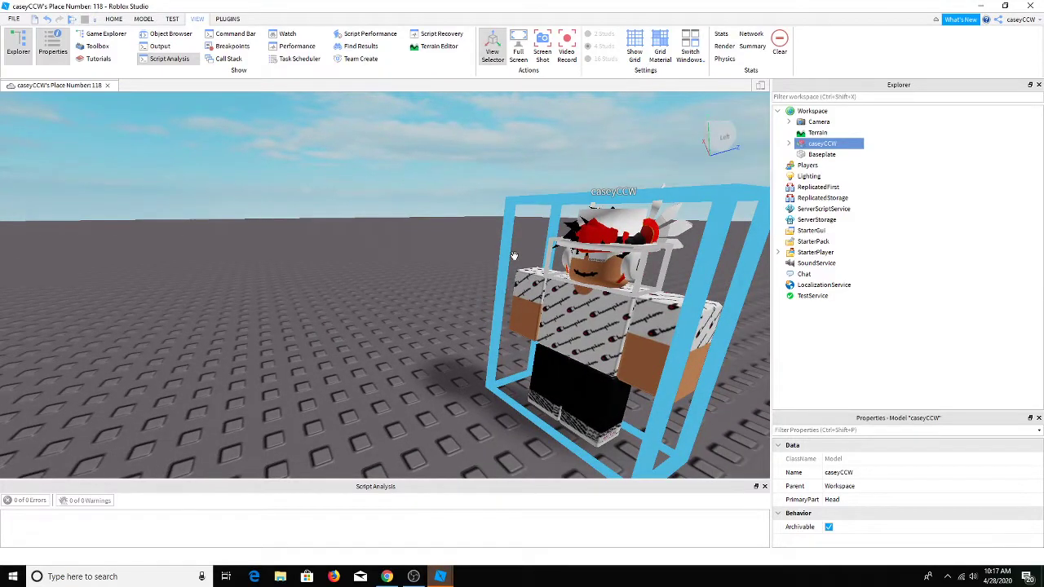
pyautogui.press('f')
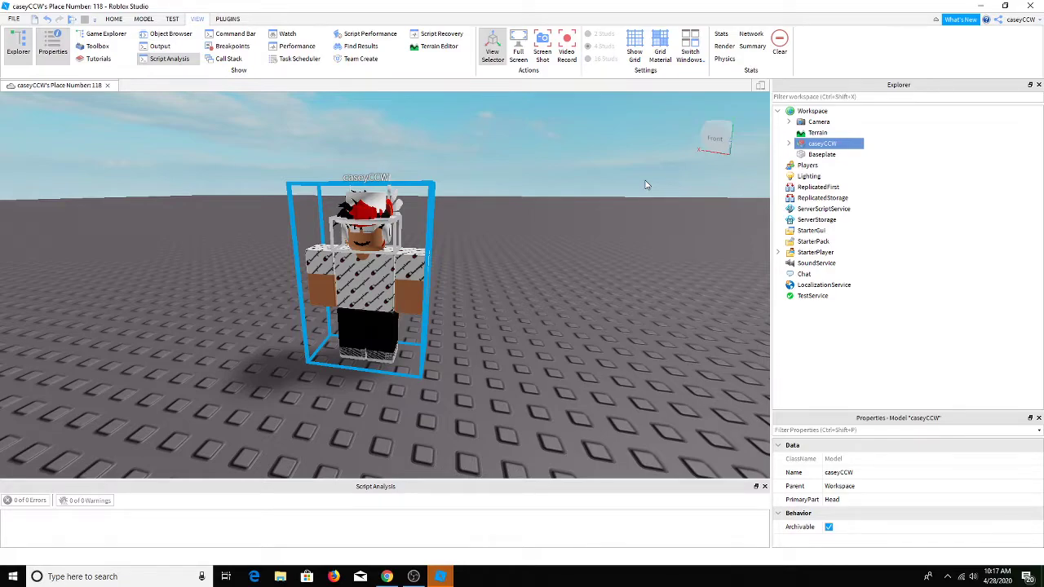
pyautogui.moveTo(439, 577)
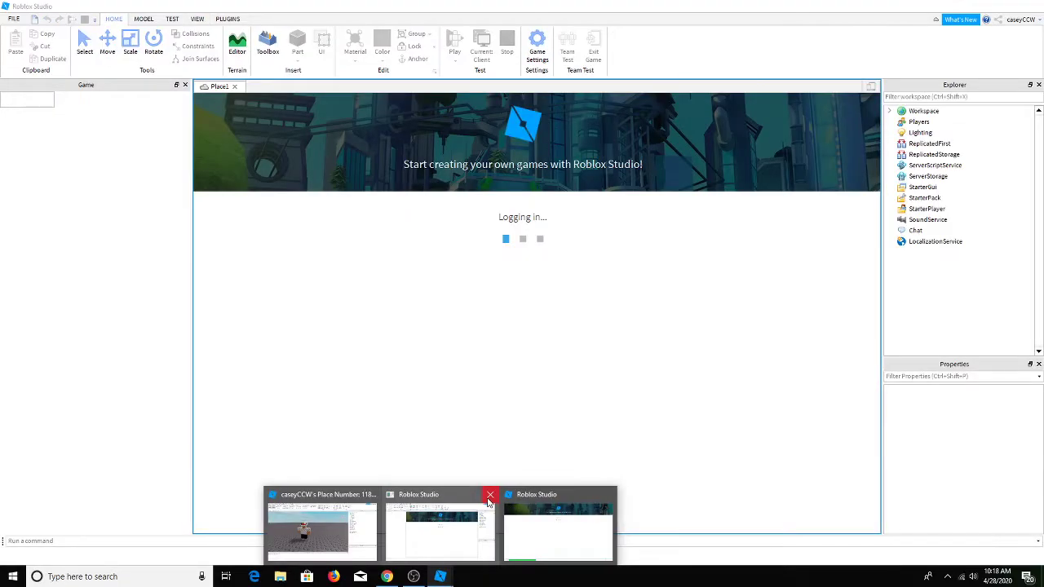
pyautogui.click(488, 500)
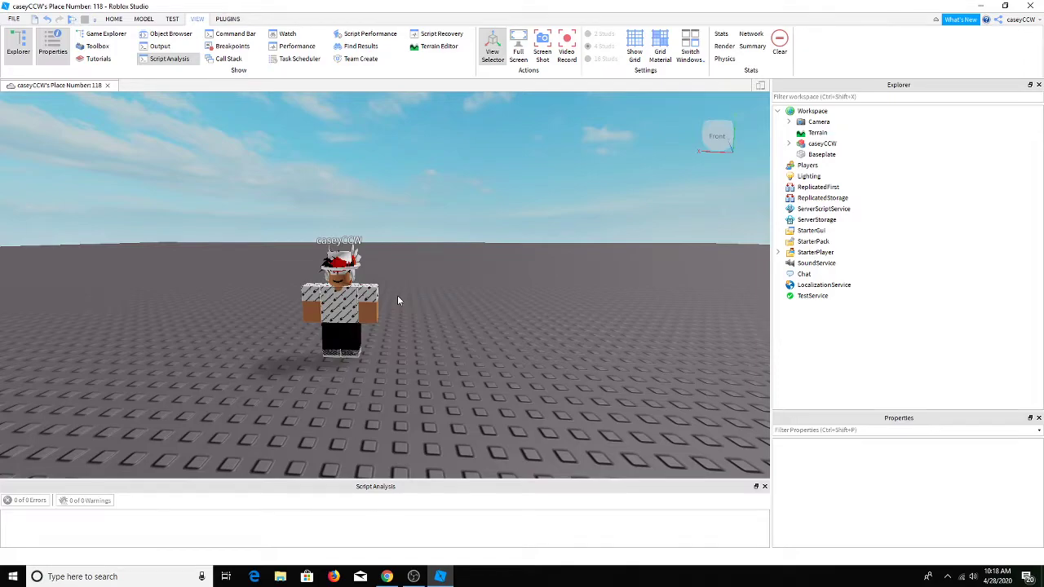
# Step: Select the caseyCCW model, zoom in, and pick its Left Arm in Explorer
pyautogui.moveTo(330, 297); pyautogui.dragTo(414, 297)
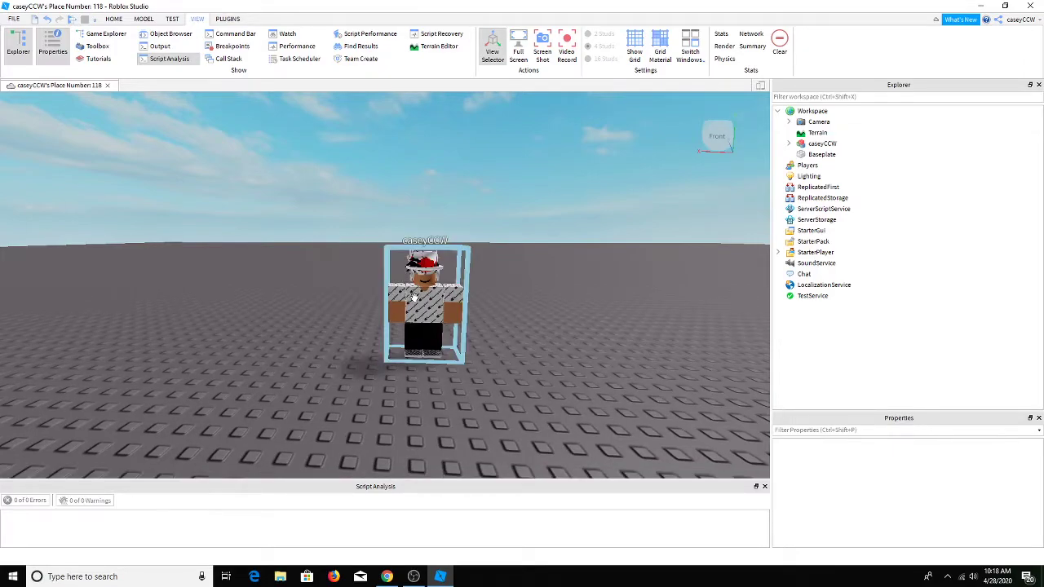
pyautogui.click(414, 299)
pyautogui.moveTo(457, 269); pyautogui.dragTo(669, 179, button='right')
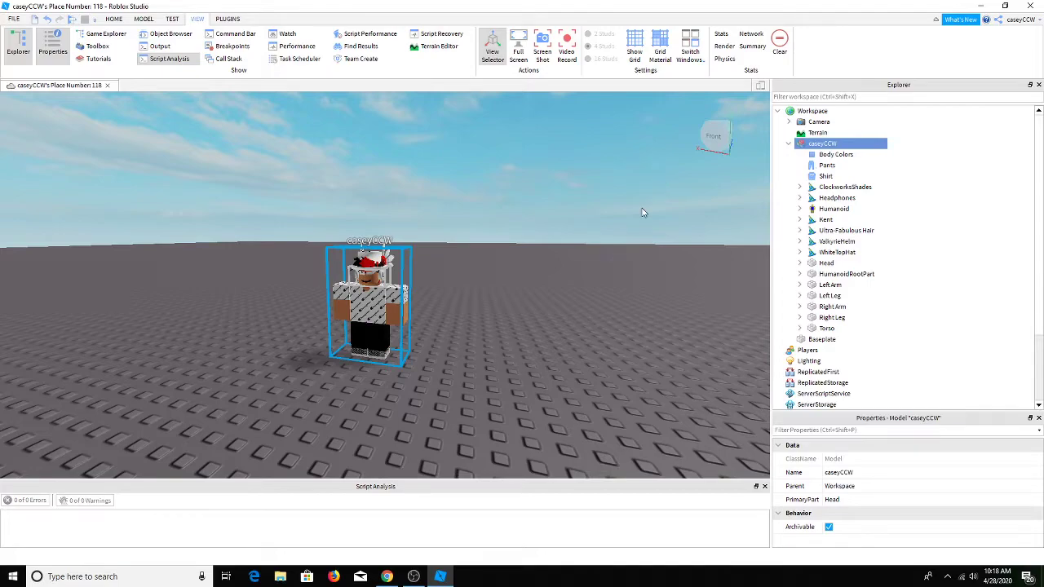
pyautogui.scroll(1, 627, 322)
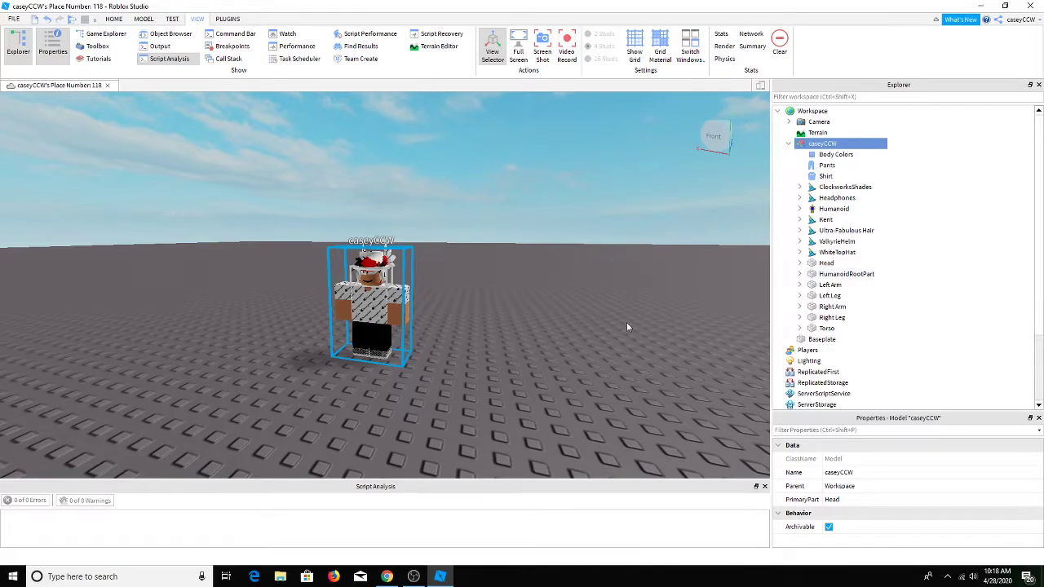
pyautogui.scroll(2, 627, 322)
pyautogui.scroll(2, 626, 322)
pyautogui.scroll(1, 636, 325)
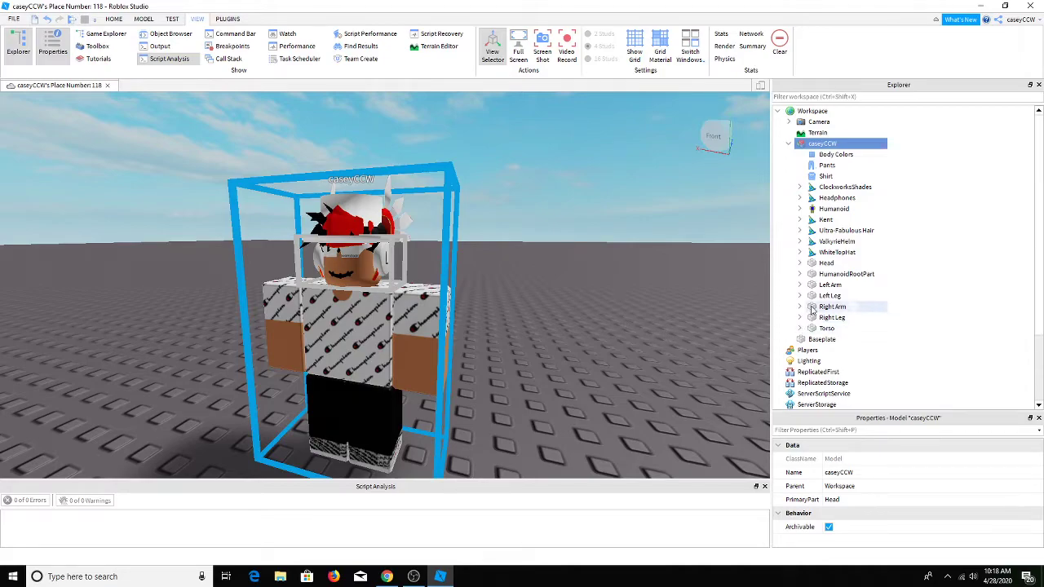
pyautogui.click(824, 287)
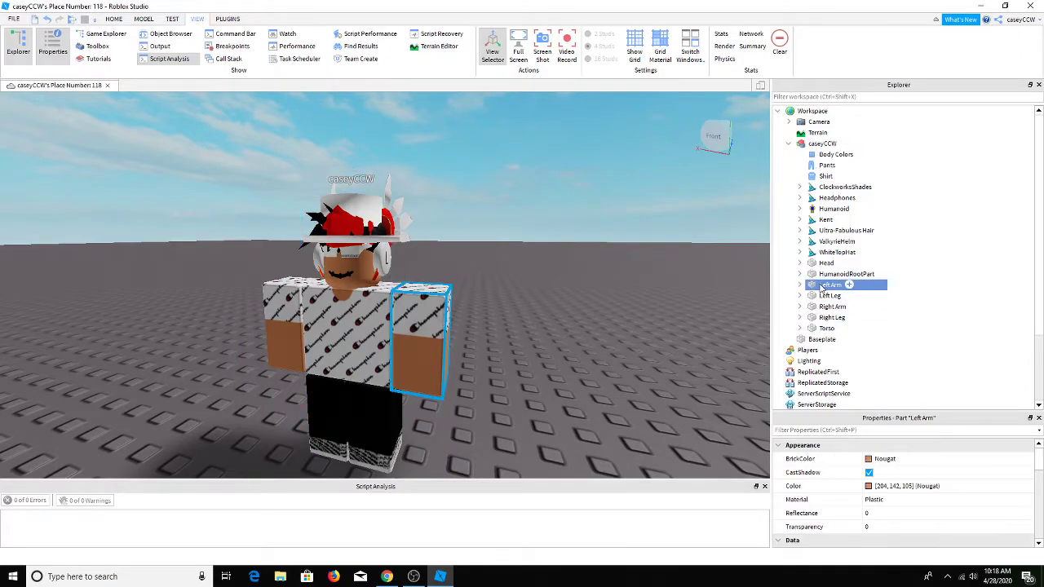
pyautogui.click(822, 307)
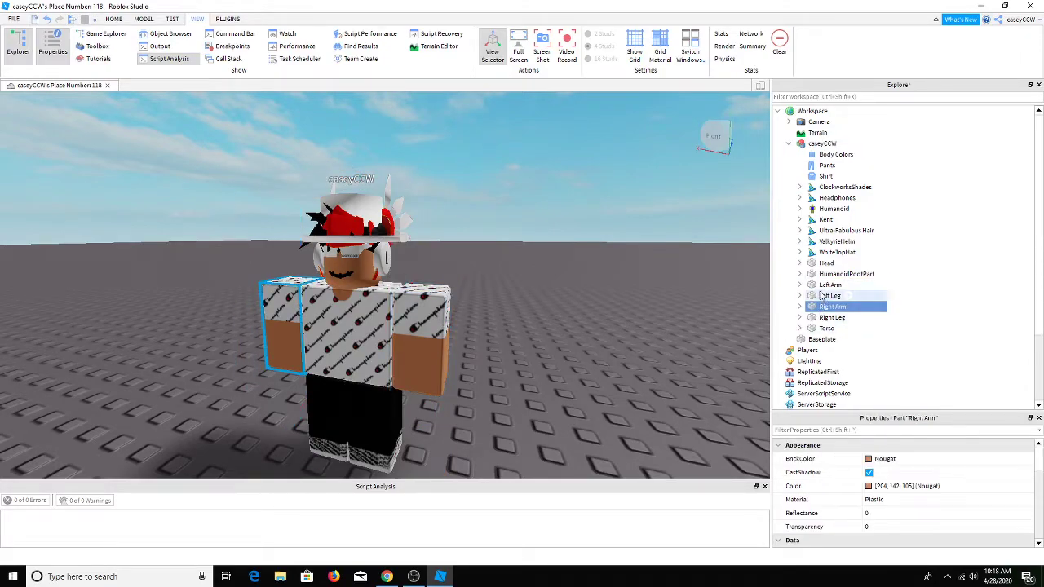
pyautogui.click(824, 285)
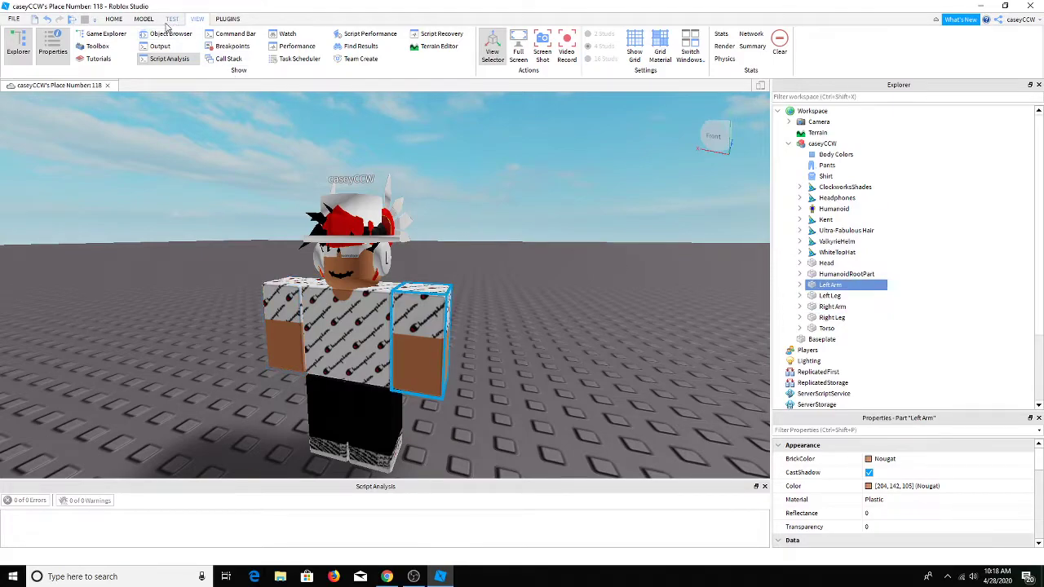
# Step: Rotate the Left Arm upward and turn it twice with Ctrl+R beside the head
pyautogui.click(153, 45)
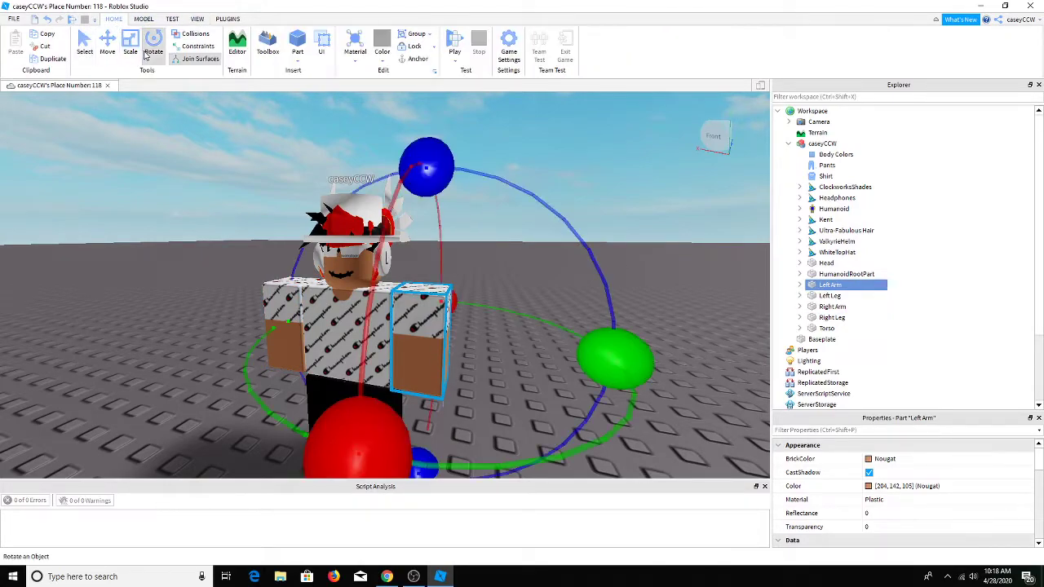
pyautogui.moveTo(216, 207); pyautogui.dragTo(239, 224, button='right')
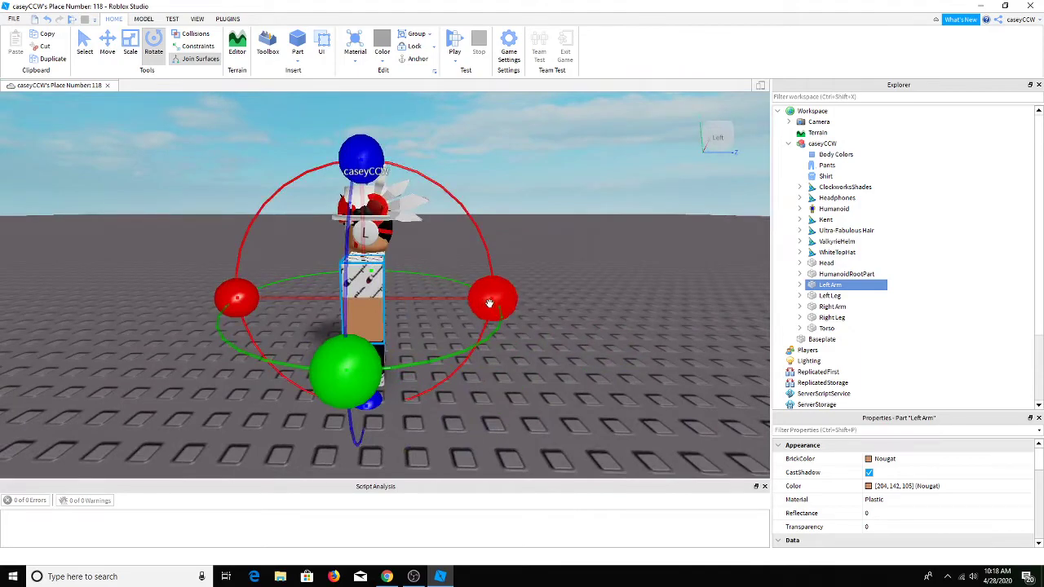
pyautogui.moveTo(497, 296); pyautogui.dragTo(376, 441)
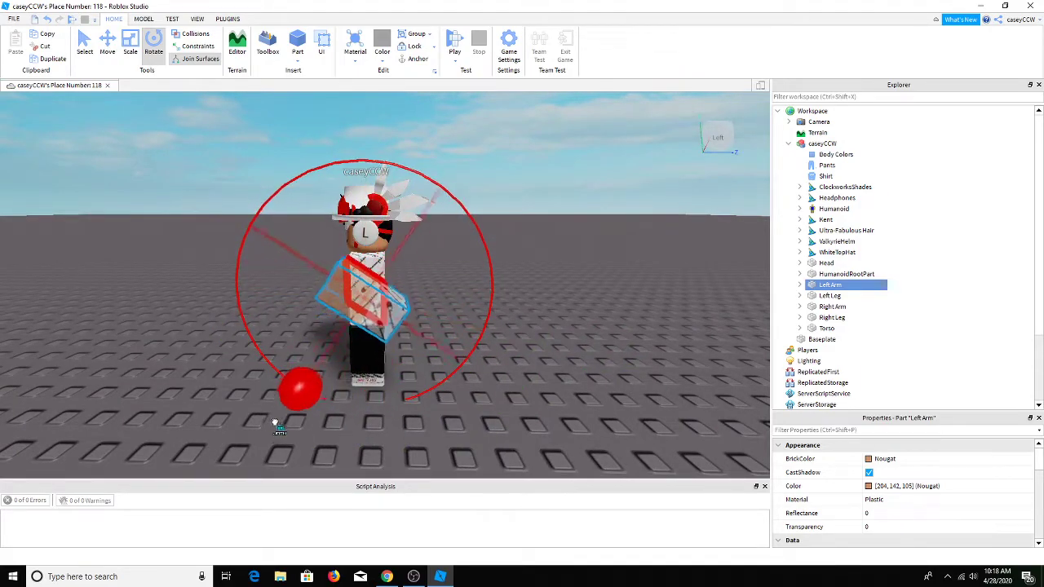
pyautogui.moveTo(217, 378)
pyautogui.mouseDown(button='right')
pyautogui.moveTo(212, 159)
pyautogui.moveTo(234, 136)
pyautogui.mouseUp(button='right')
pyautogui.click(107, 42)
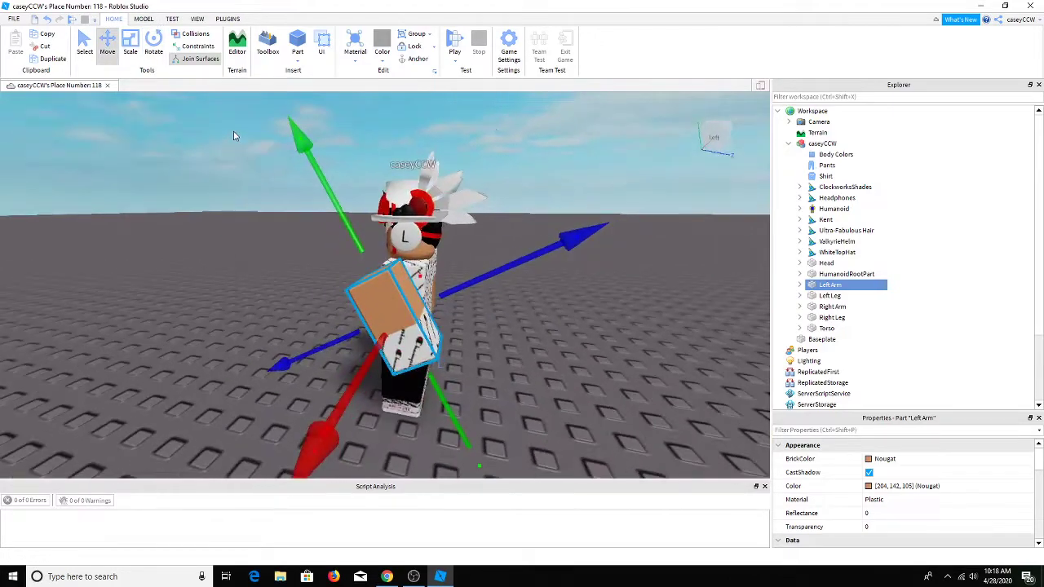
pyautogui.hotkey('ctrl', 'r')
pyautogui.hotkey('ctrl', 'r')
pyautogui.hotkey('ctrl', 'r')
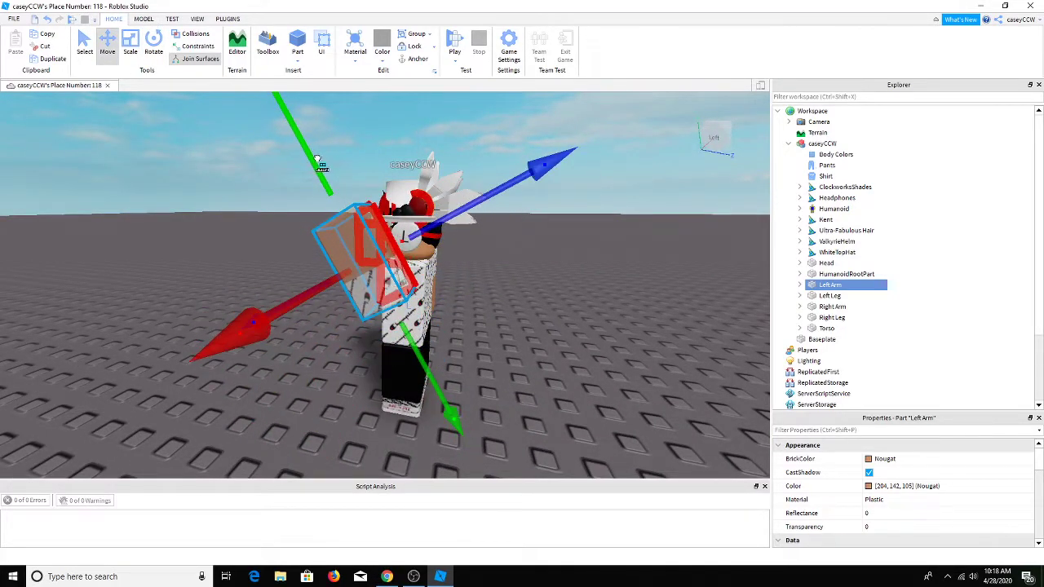
pyautogui.hotkey('ctrl', 'r')
pyautogui.hotkey('ctrl', 'r')
pyautogui.hotkey('ctrl', 'r')
pyautogui.hotkey('ctrl', 'r')
pyautogui.hotkey('ctrl', 'r')
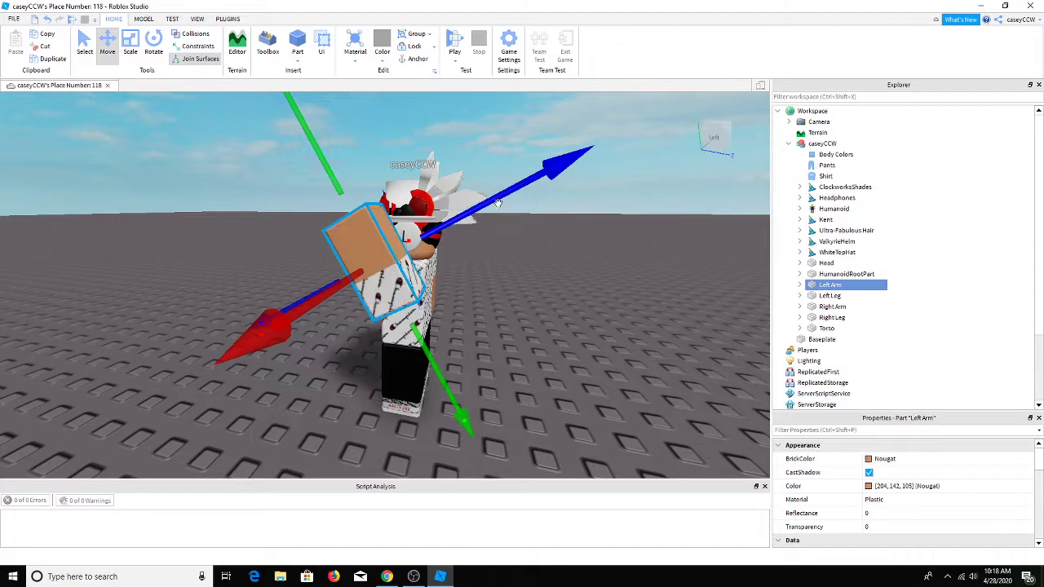
pyautogui.moveTo(462, 194)
pyautogui.mouseDown(button='right')
pyautogui.moveTo(501, 204)
pyautogui.moveTo(481, 208)
pyautogui.mouseUp(button='right')
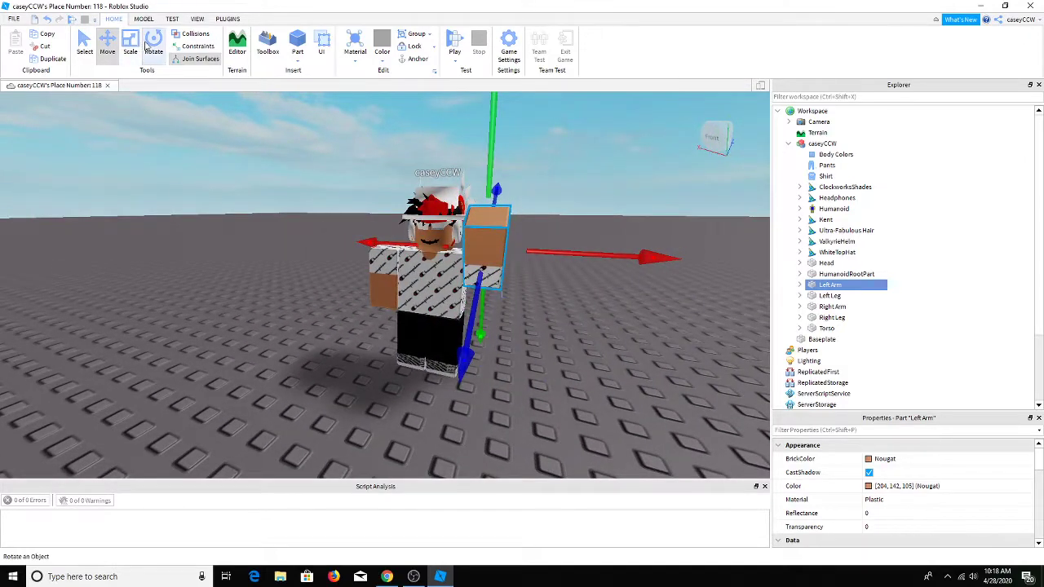
# Step: Tilt the raised left arm outward into a wave and return to Select mode
pyautogui.click(149, 45)
pyautogui.moveTo(493, 123); pyautogui.dragTo(534, 142)
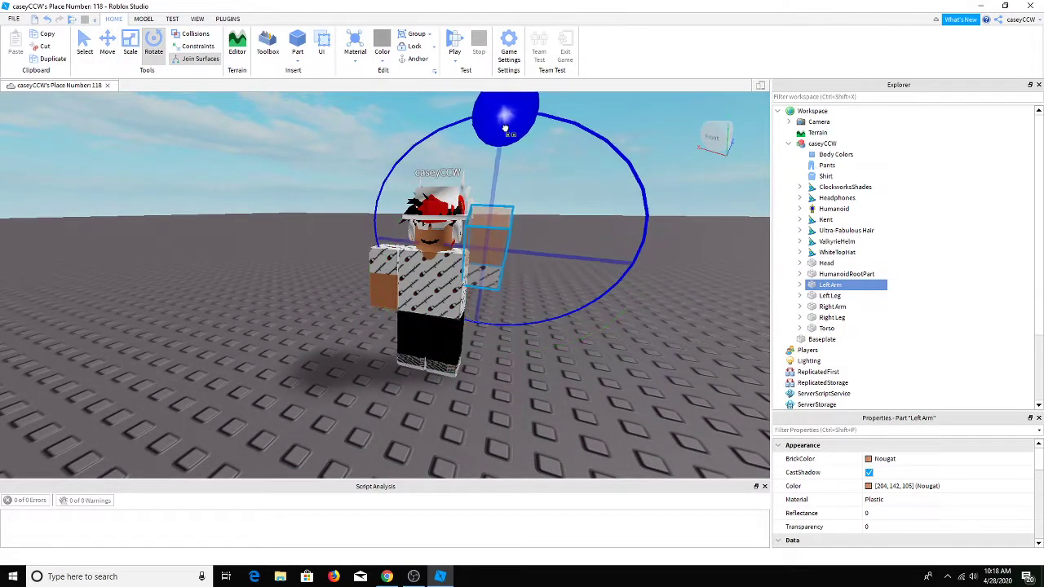
pyautogui.click(84, 49)
pyautogui.moveTo(228, 163); pyautogui.dragTo(334, 241, button='right')
pyautogui.click(341, 245)
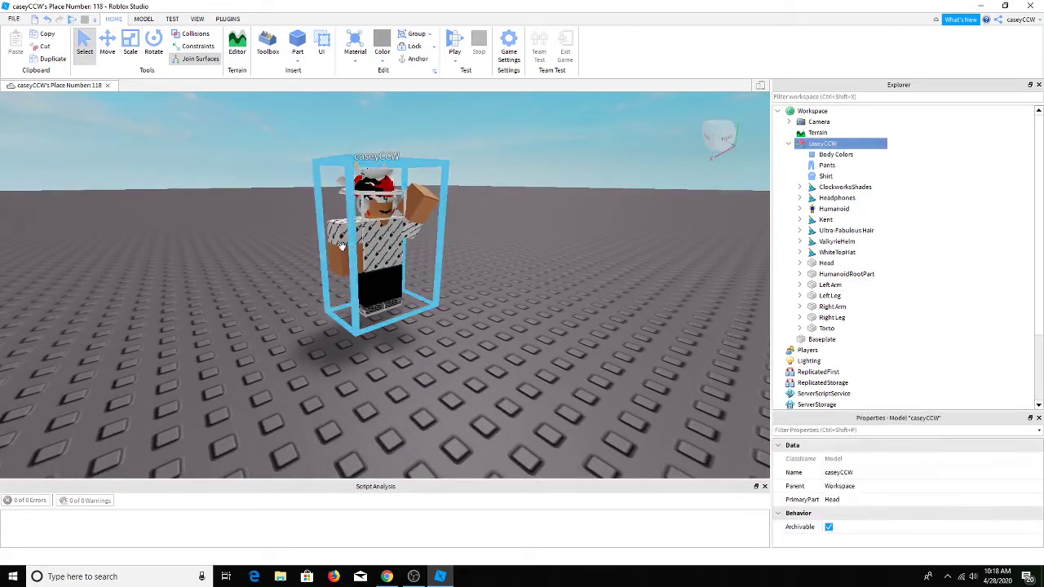
pyautogui.click(719, 137)
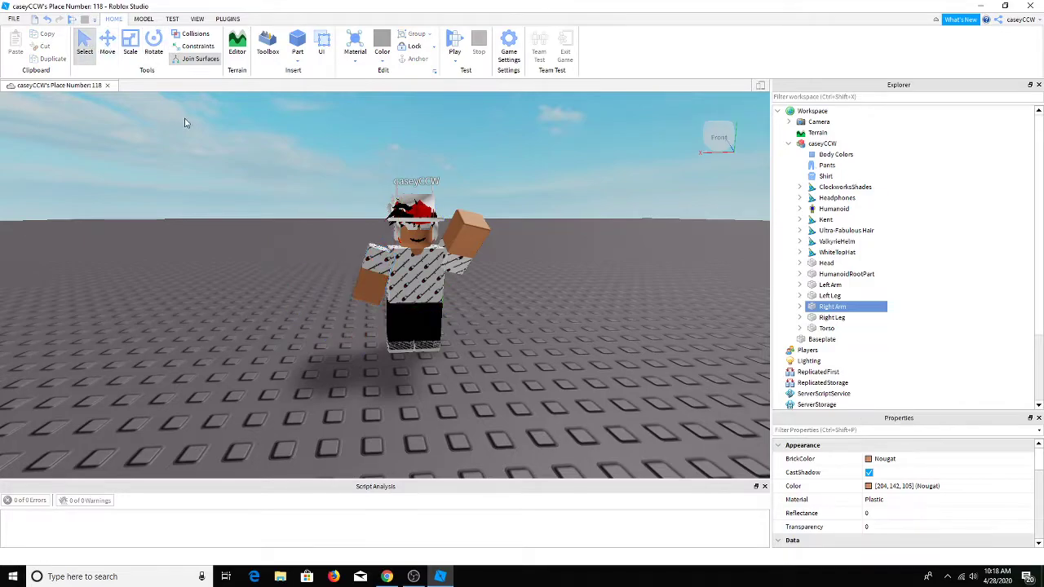
pyautogui.moveTo(184, 122); pyautogui.dragTo(212, 124, button='right')
pyautogui.click(325, 176)
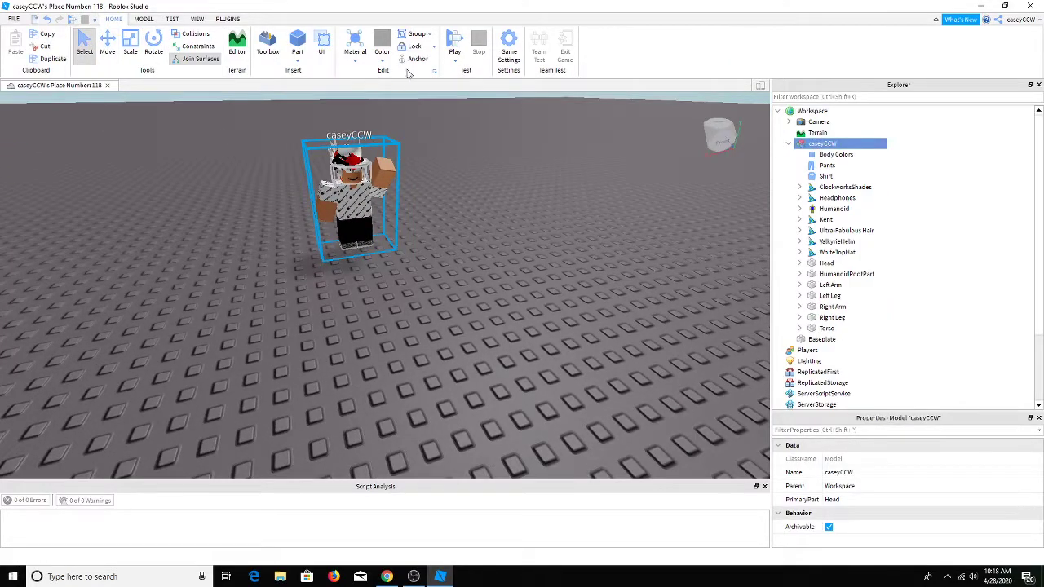
# Step: Start a Play test from the Home tab's Play options, spawning a player near the waving avatar
pyautogui.click(440, 130)
pyautogui.scroll(-5, 458, 148)
pyautogui.click(455, 61)
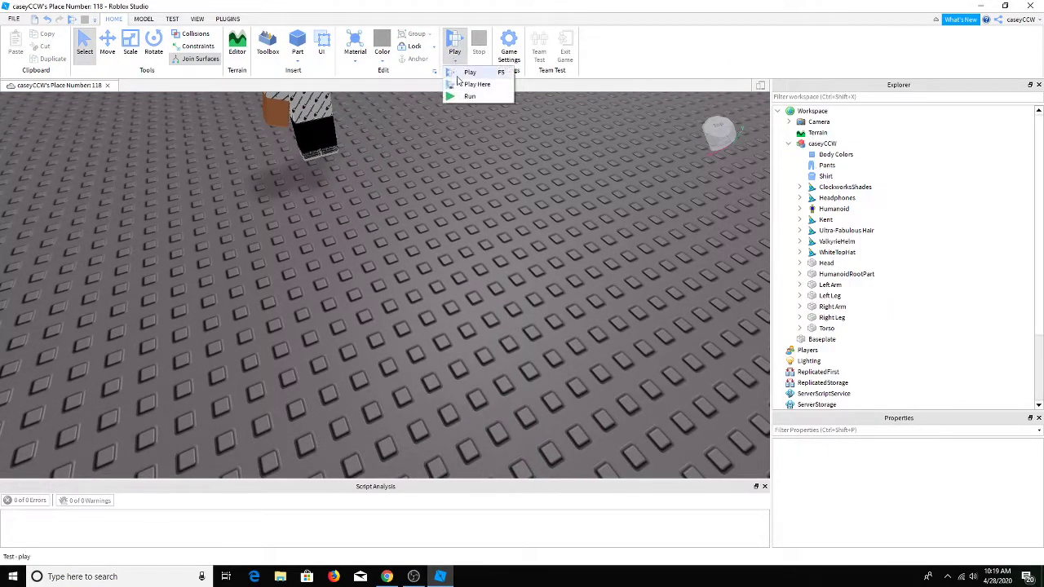